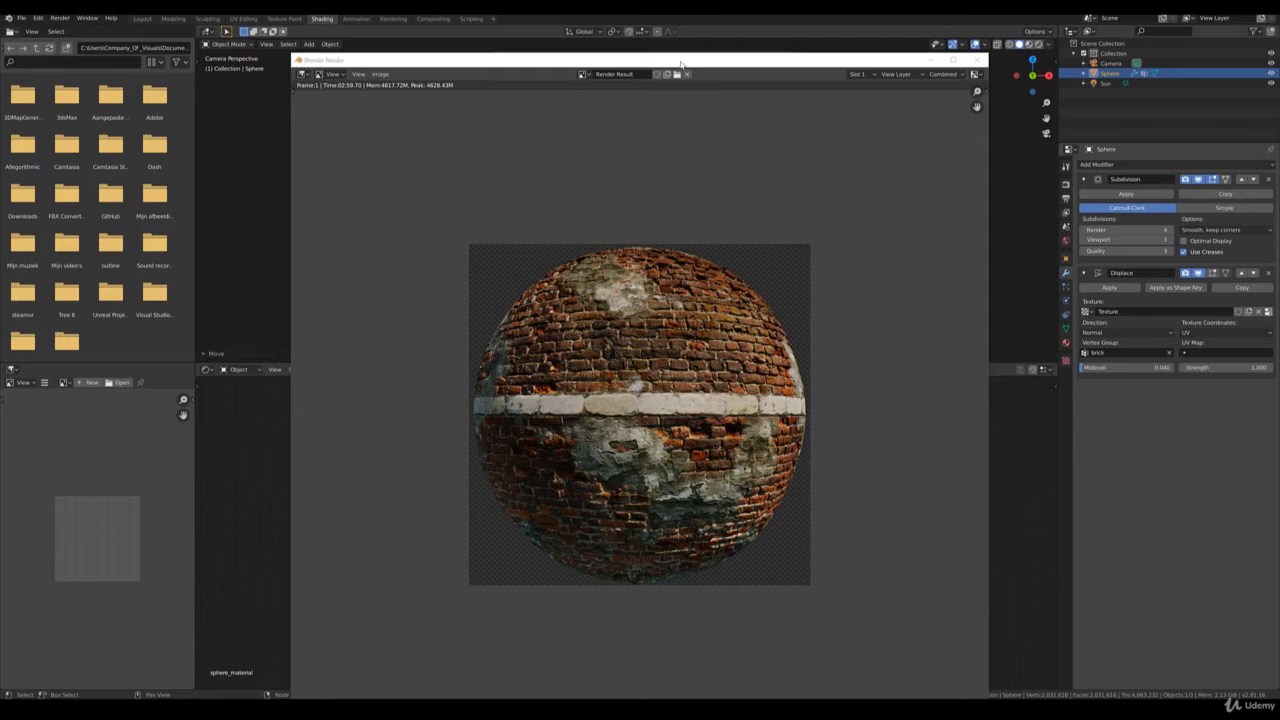
Examine the brick and plaster detail in the rendered image of the sphere
drag(682, 64, 725, 48)
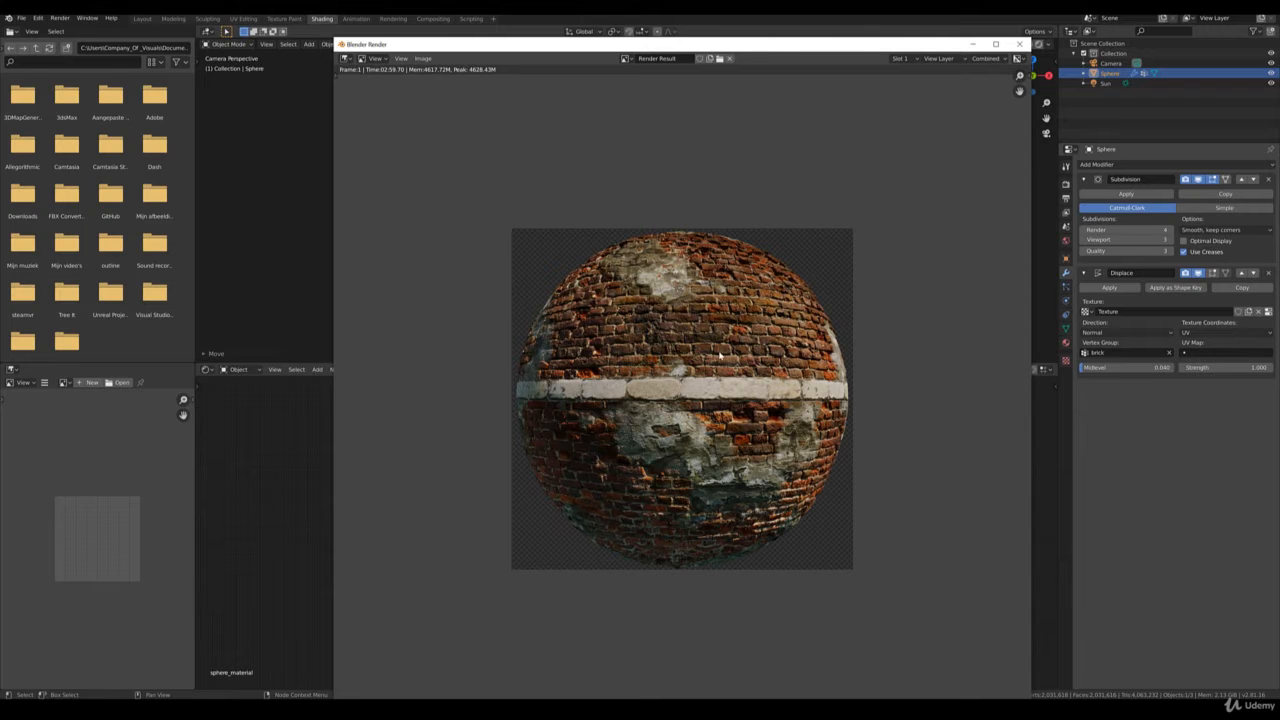
scroll(754, 322, up, 2)
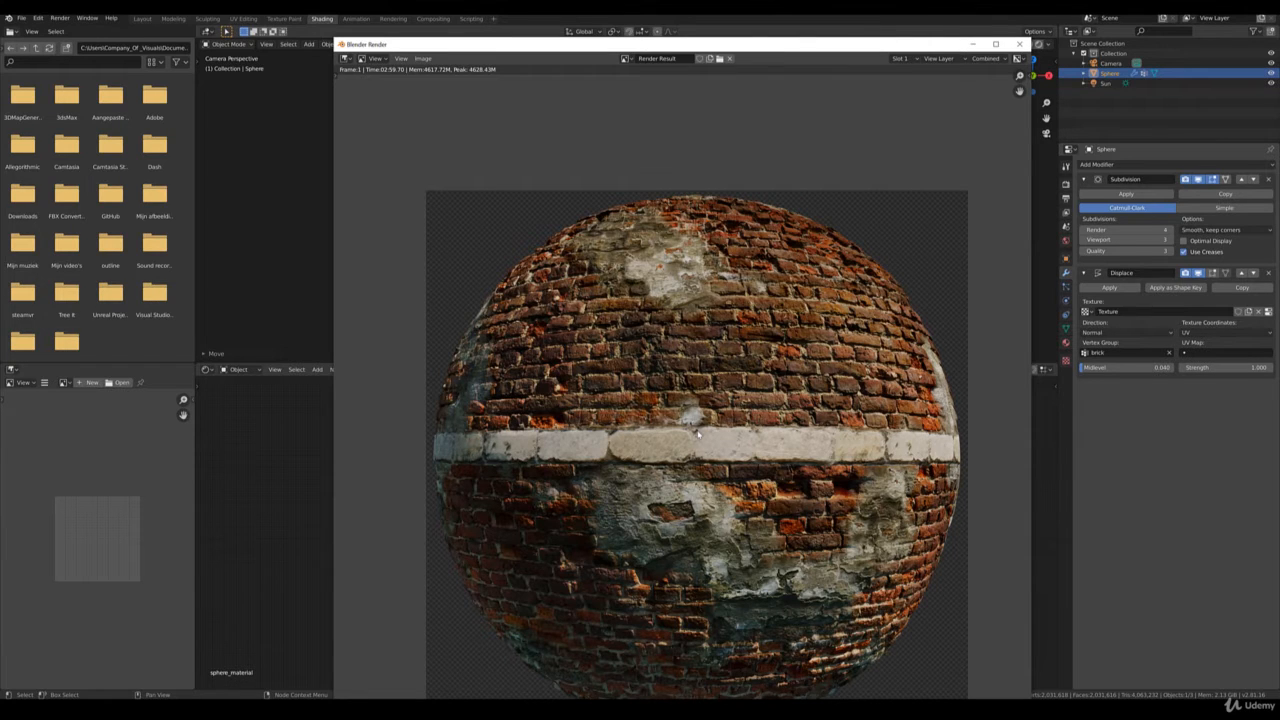
scroll(706, 432, down, 2)
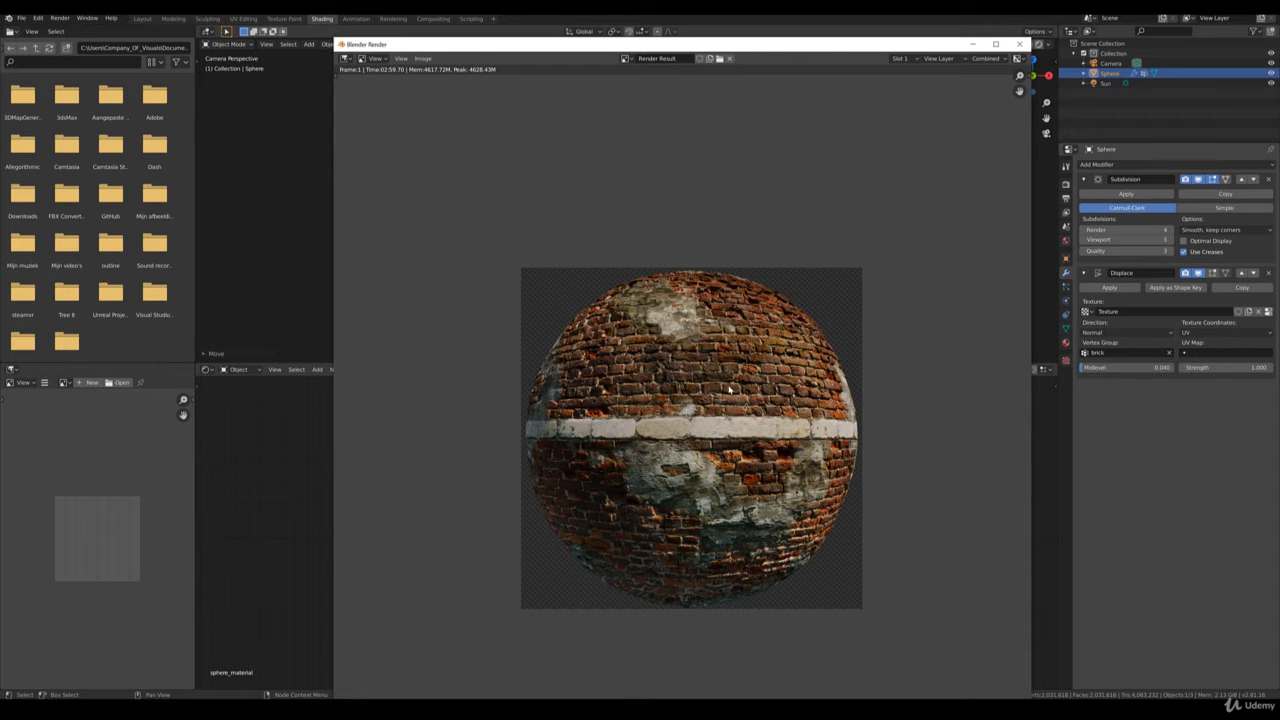
Minimize the render window and turn off the Subdivision modifier's viewport display on the sphere
click(974, 45)
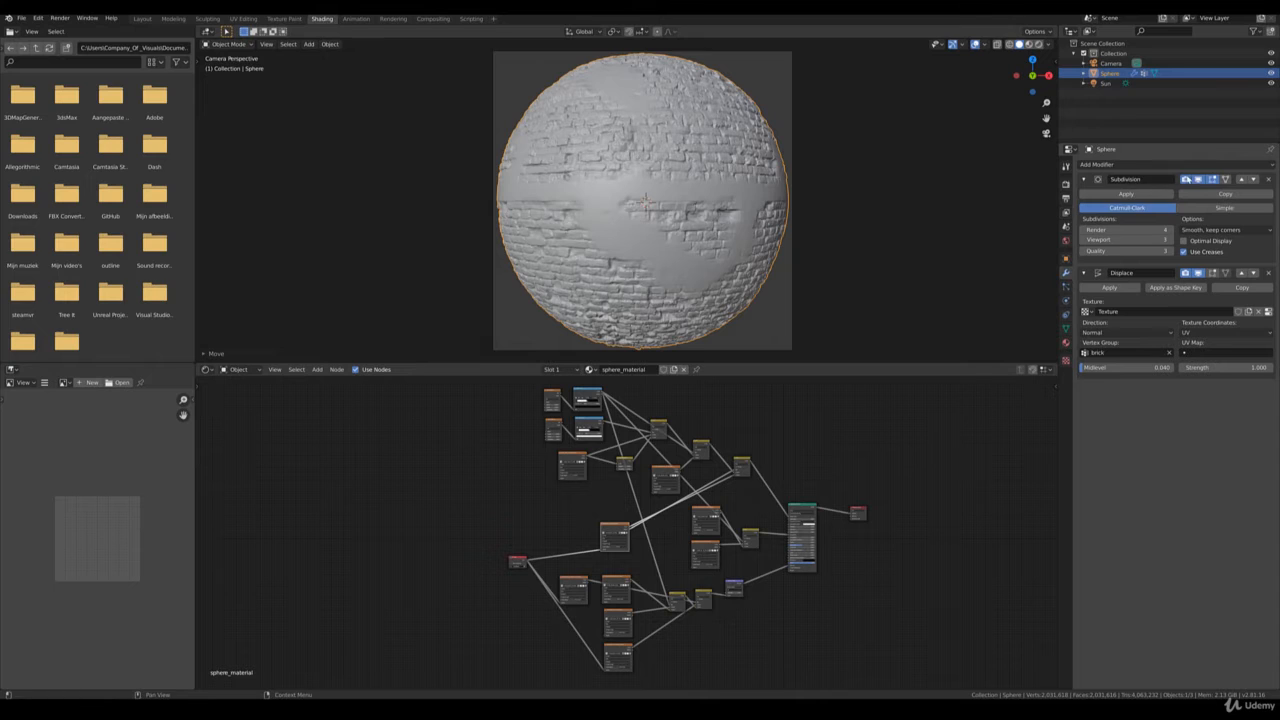
click(1197, 179)
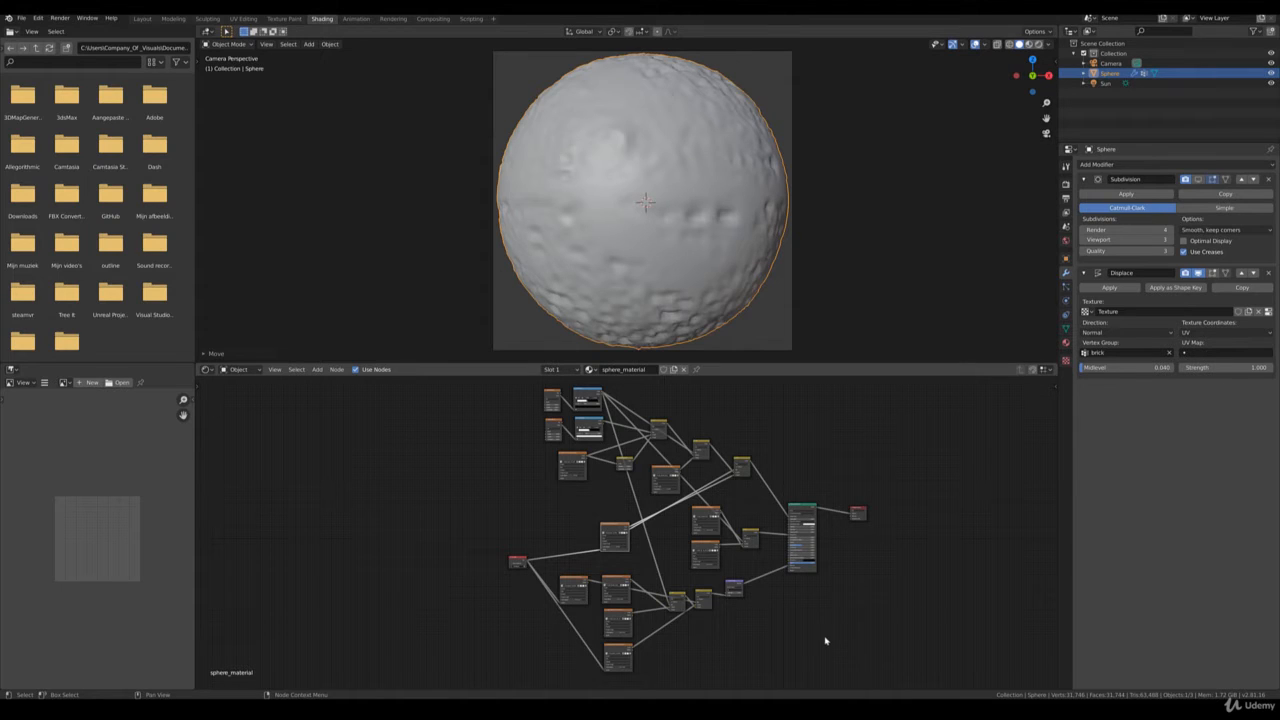
Move the UV Map node farther away from the texture nodes in the sphere_material node tree
scroll(825, 641, up, 2)
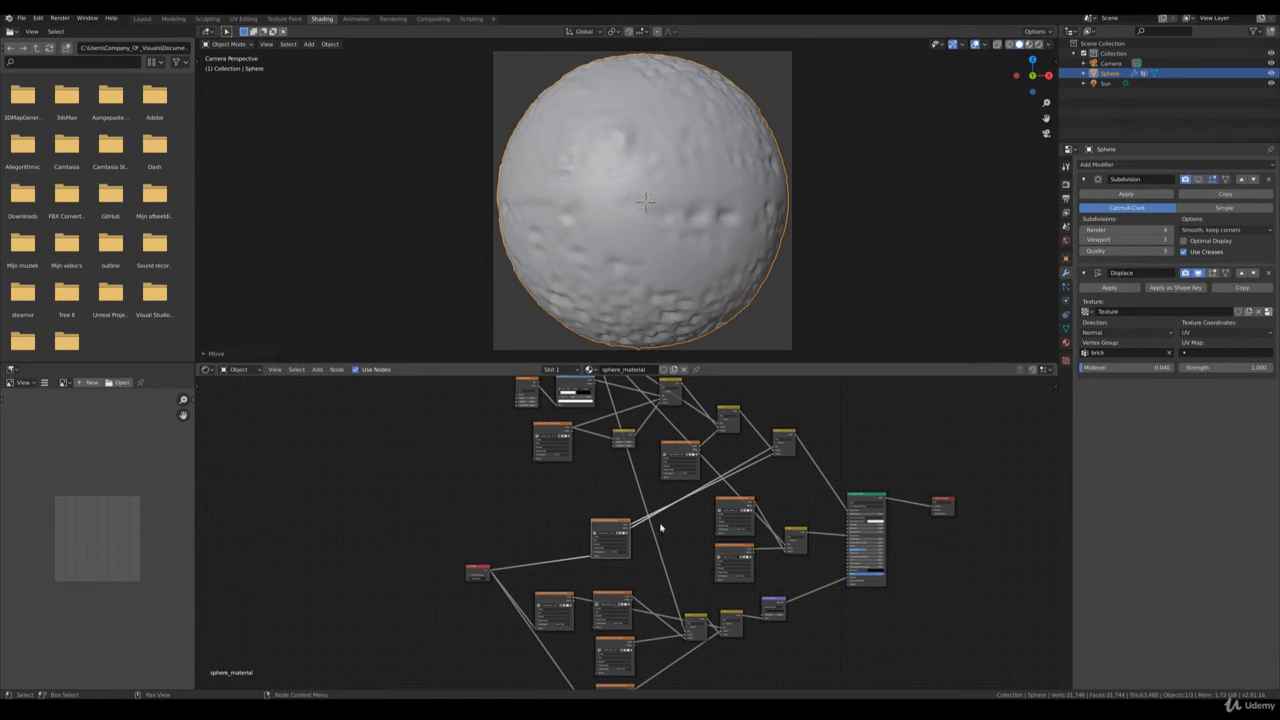
middle_drag(651, 560, 757, 499)
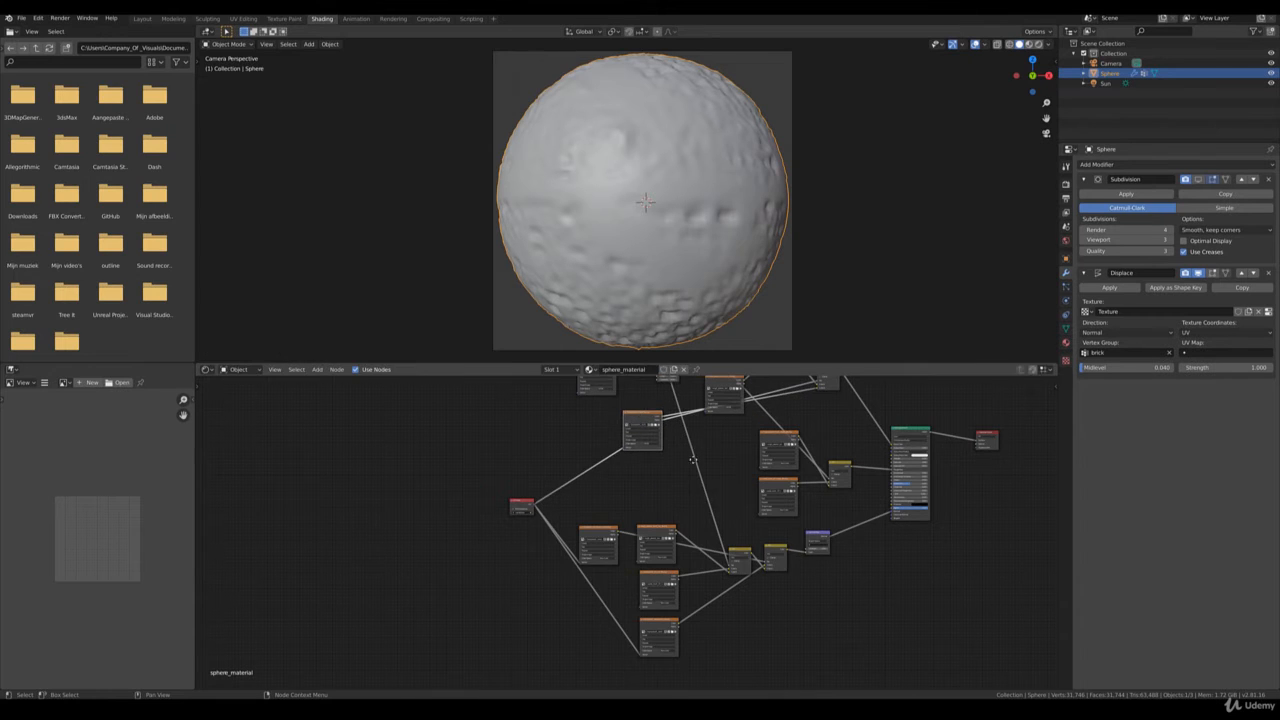
middle_drag(695, 445, 670, 605)
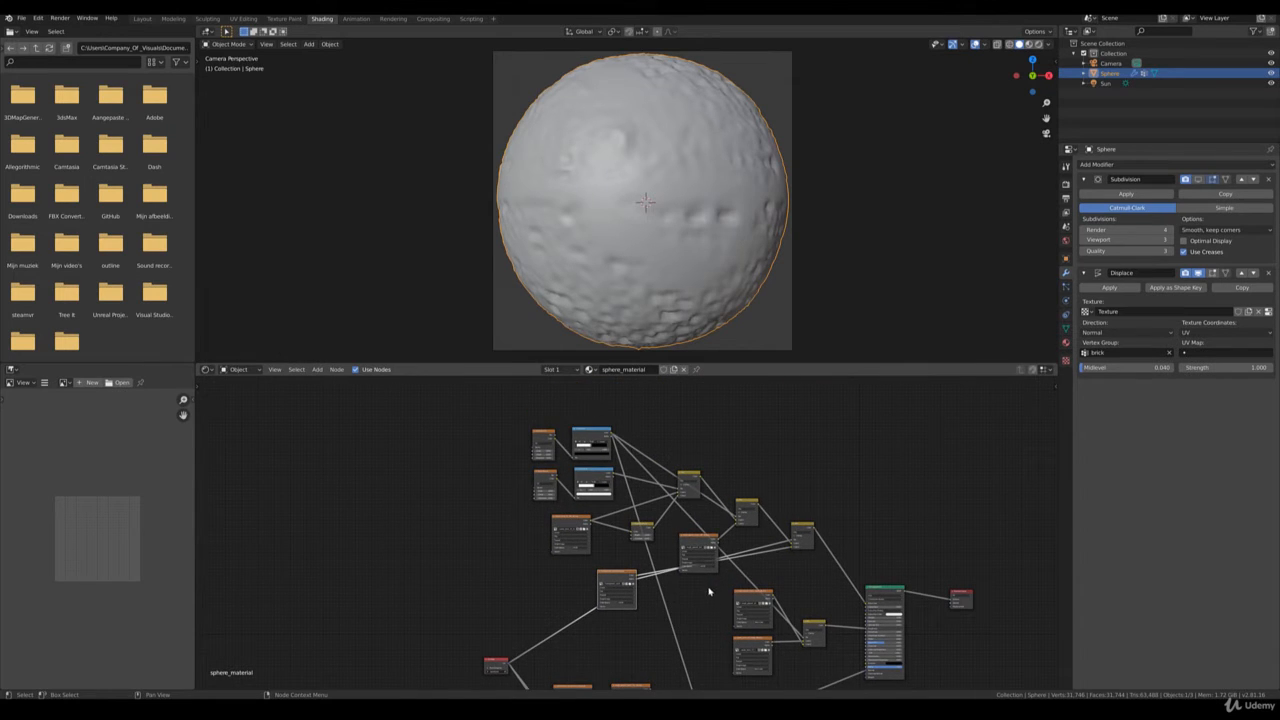
click(495, 663)
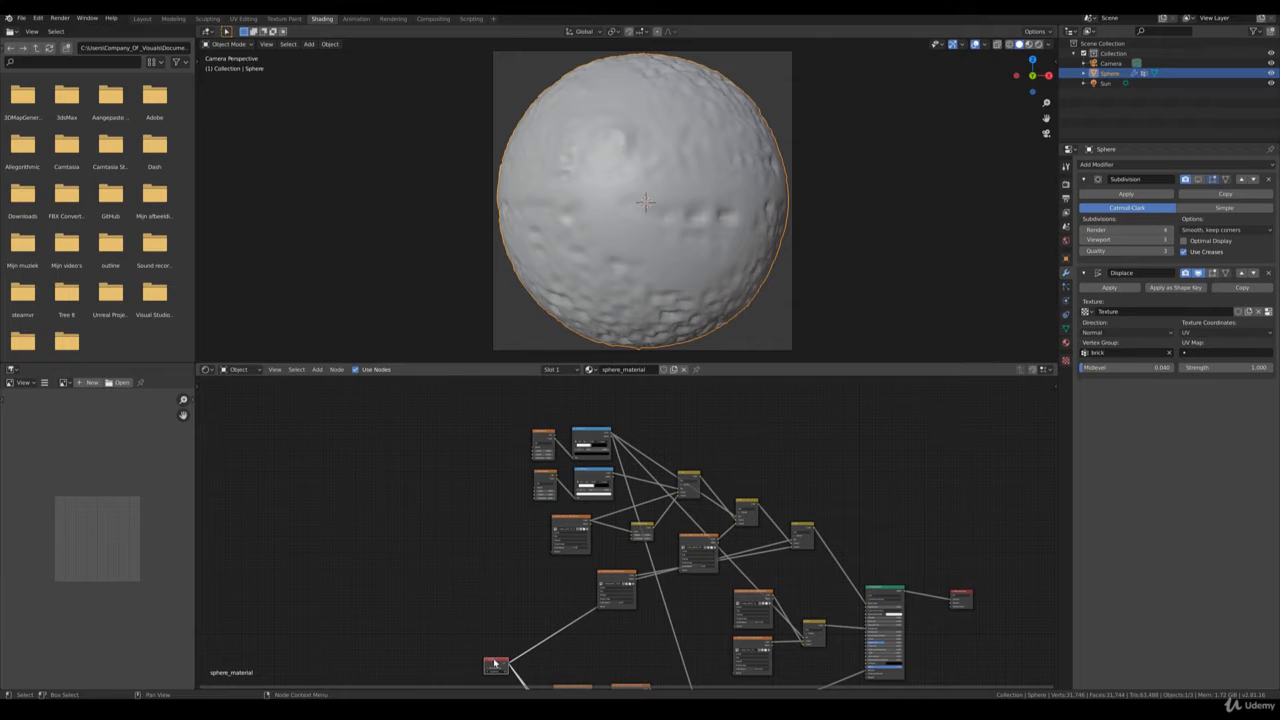
drag(495, 663, 414, 617)
scroll(470, 505, up, 4)
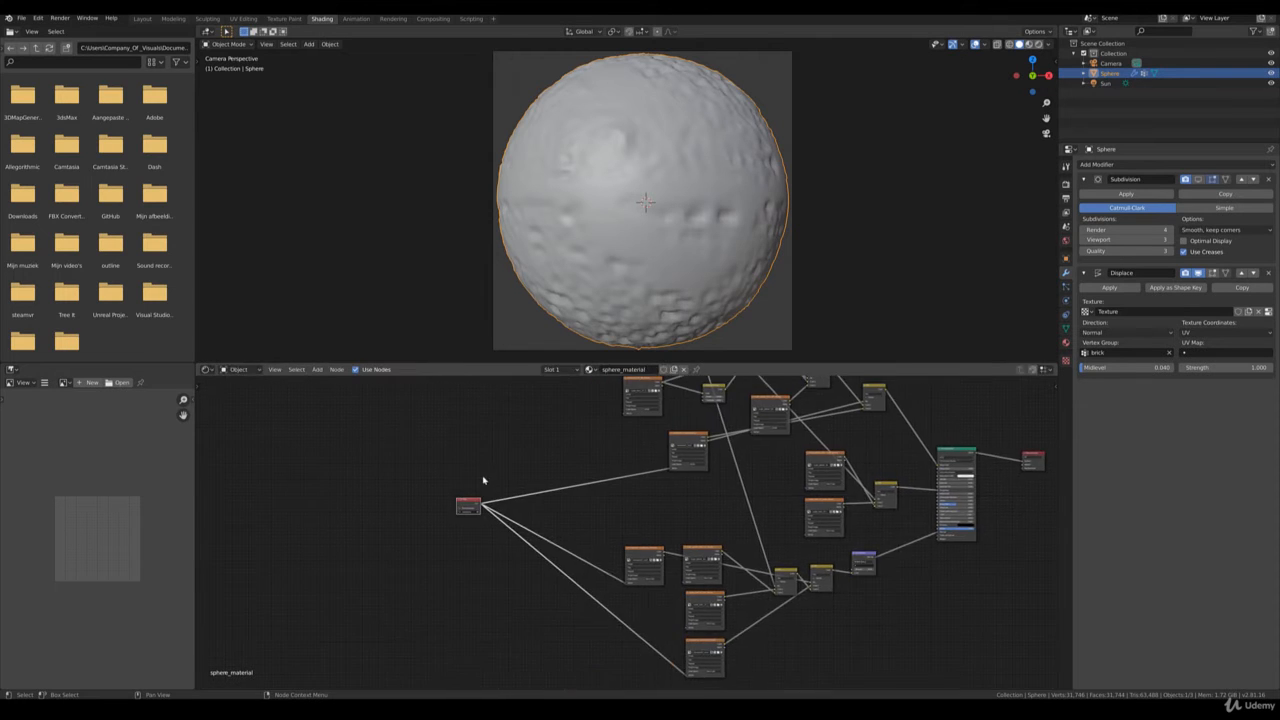
drag(406, 492, 412, 503)
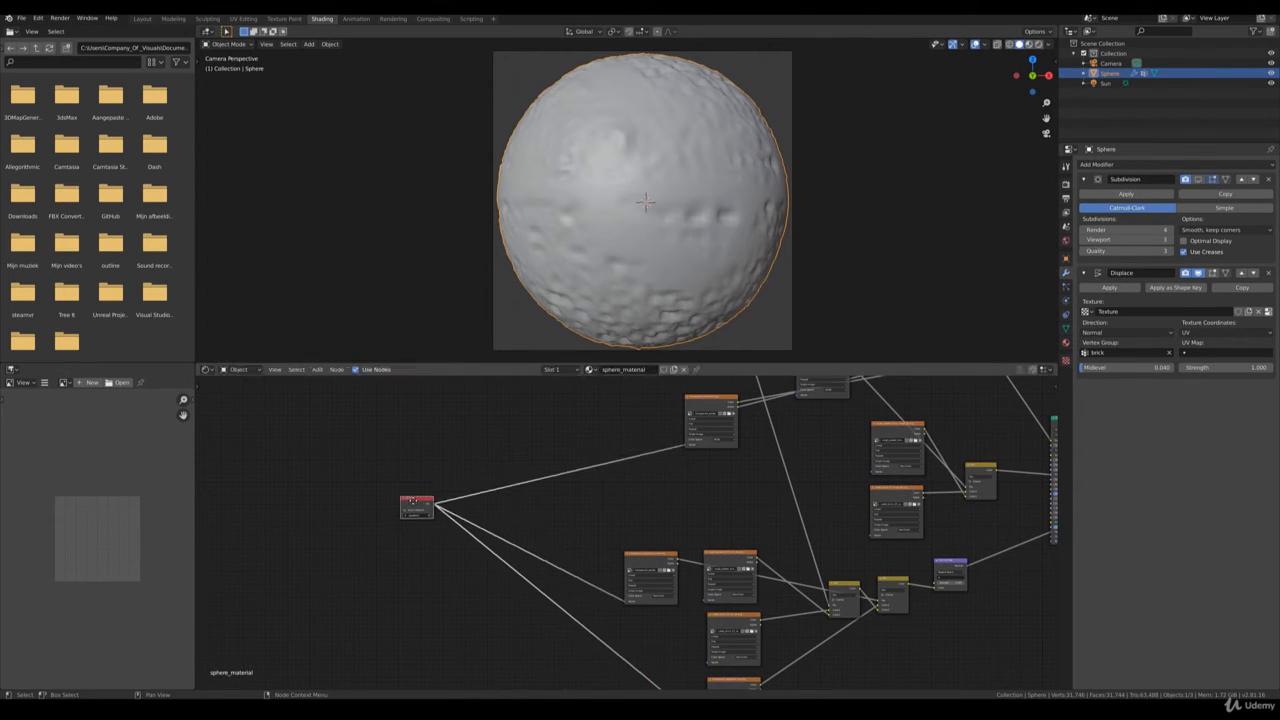
Group all the nodes that feed the base color, from the noise textures to the final Mix node, and return to the main node tree
scroll(536, 532, down, 3)
middle_drag(659, 528, 535, 613)
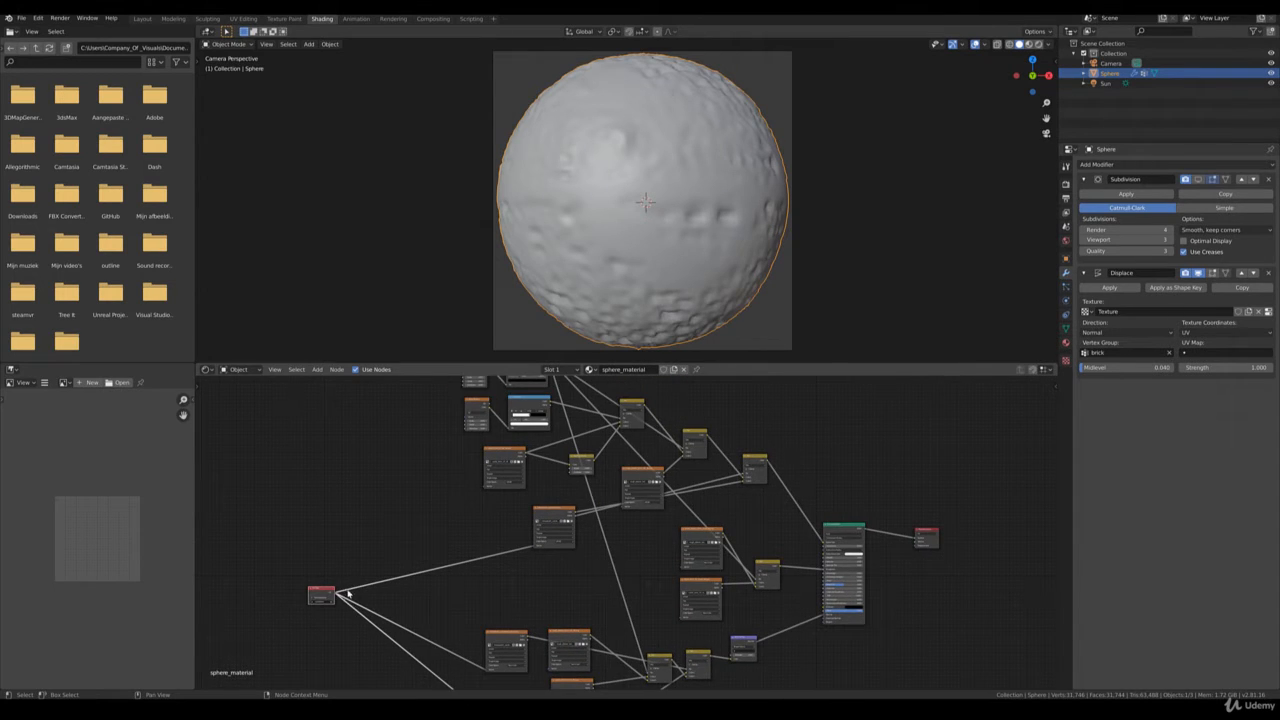
middle_drag(420, 528, 348, 566)
drag(578, 596, 375, 389)
shift+drag(715, 558, 429, 415)
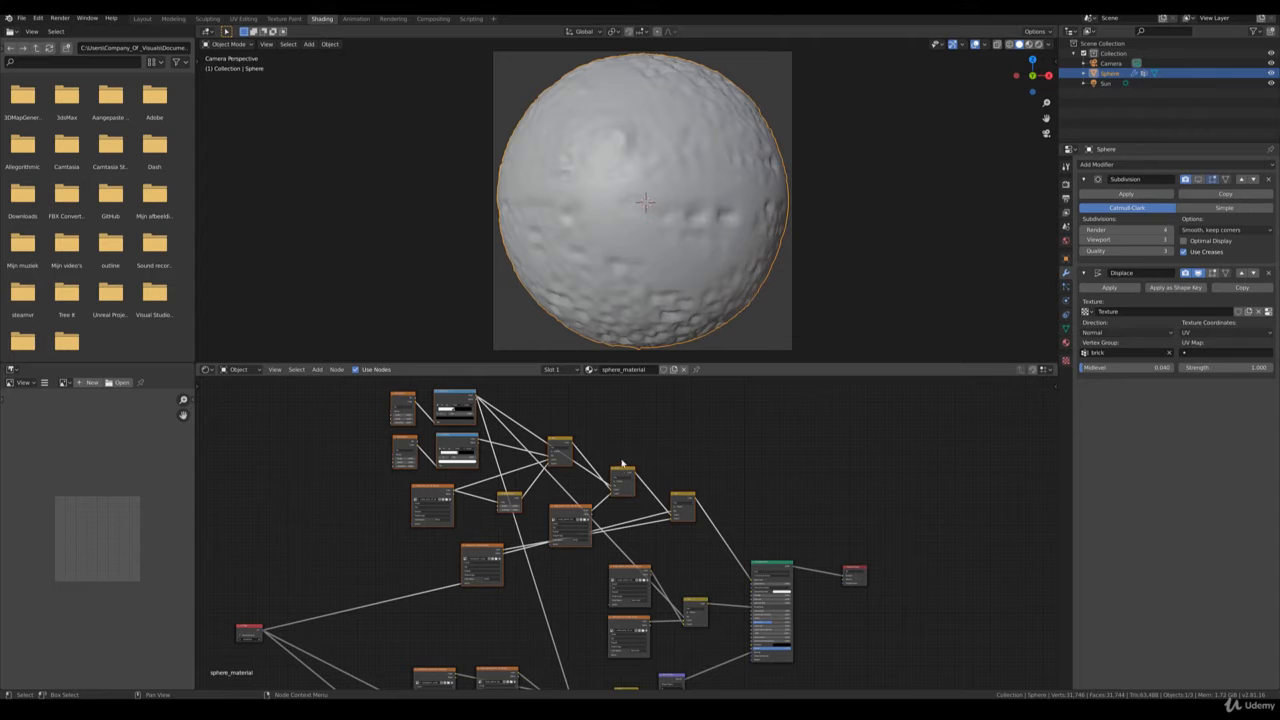
right_click(667, 446)
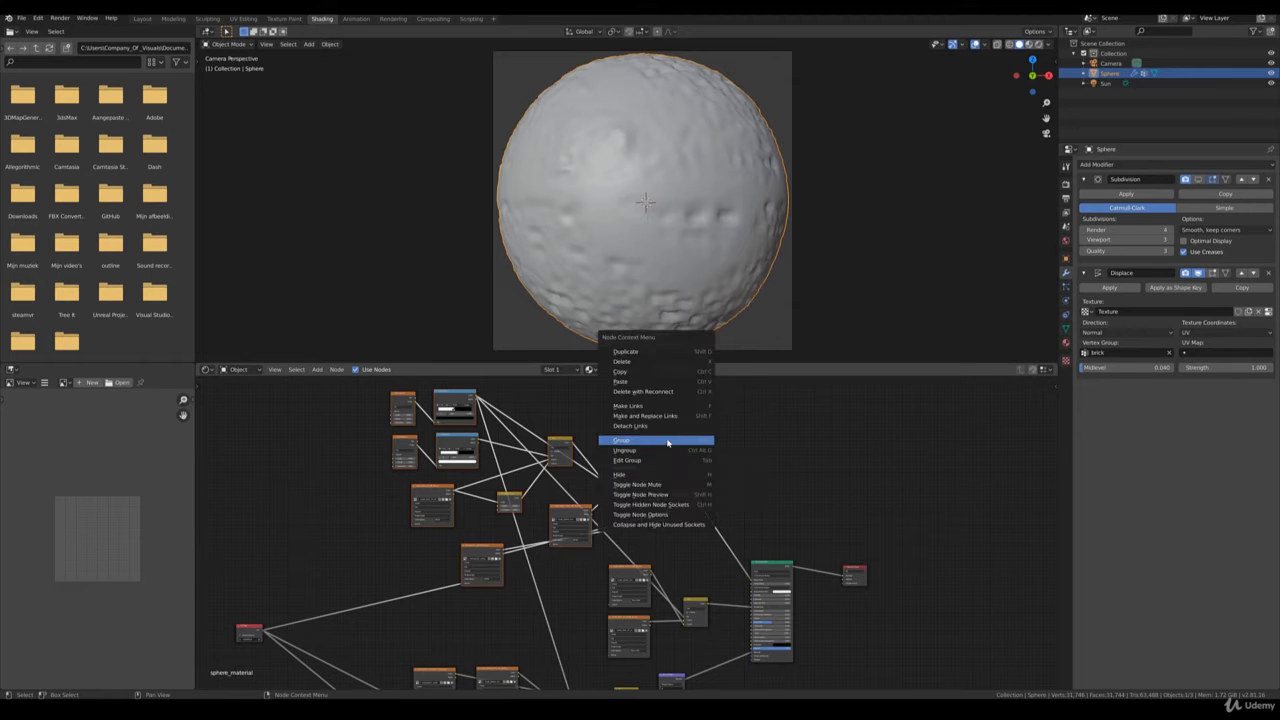
click(668, 443)
scroll(600, 571, down, 1)
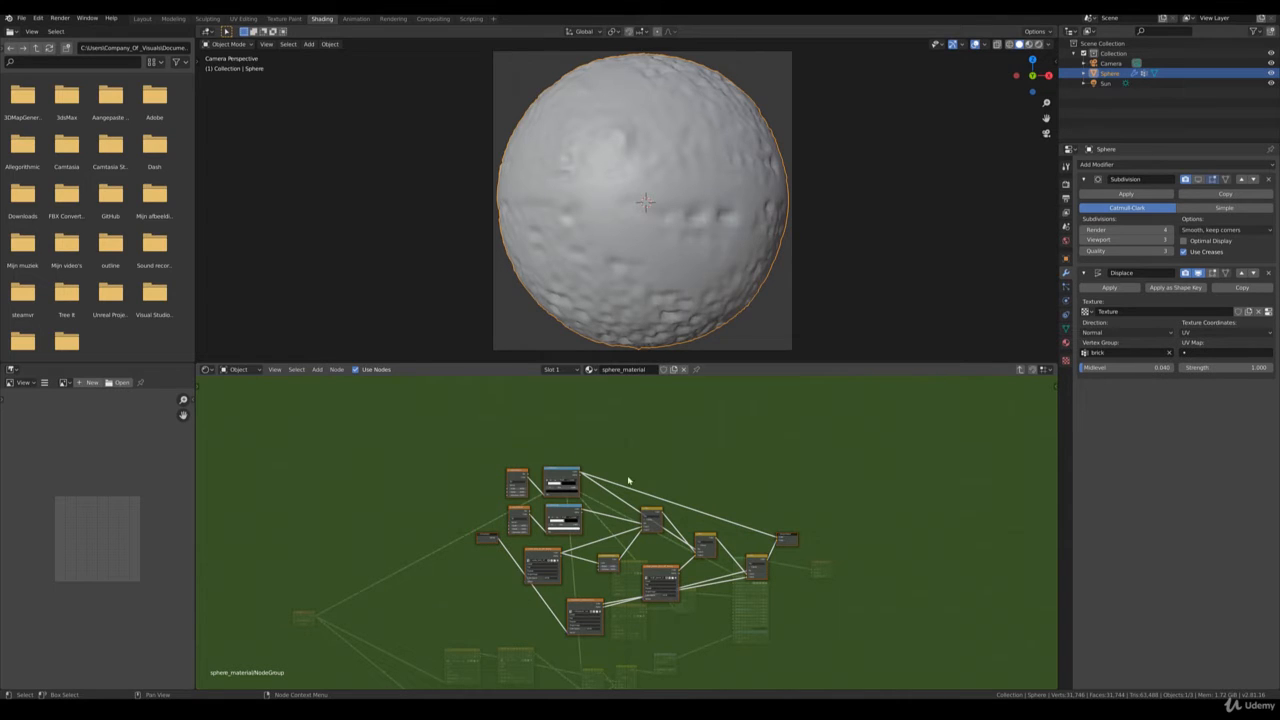
key(Tab)
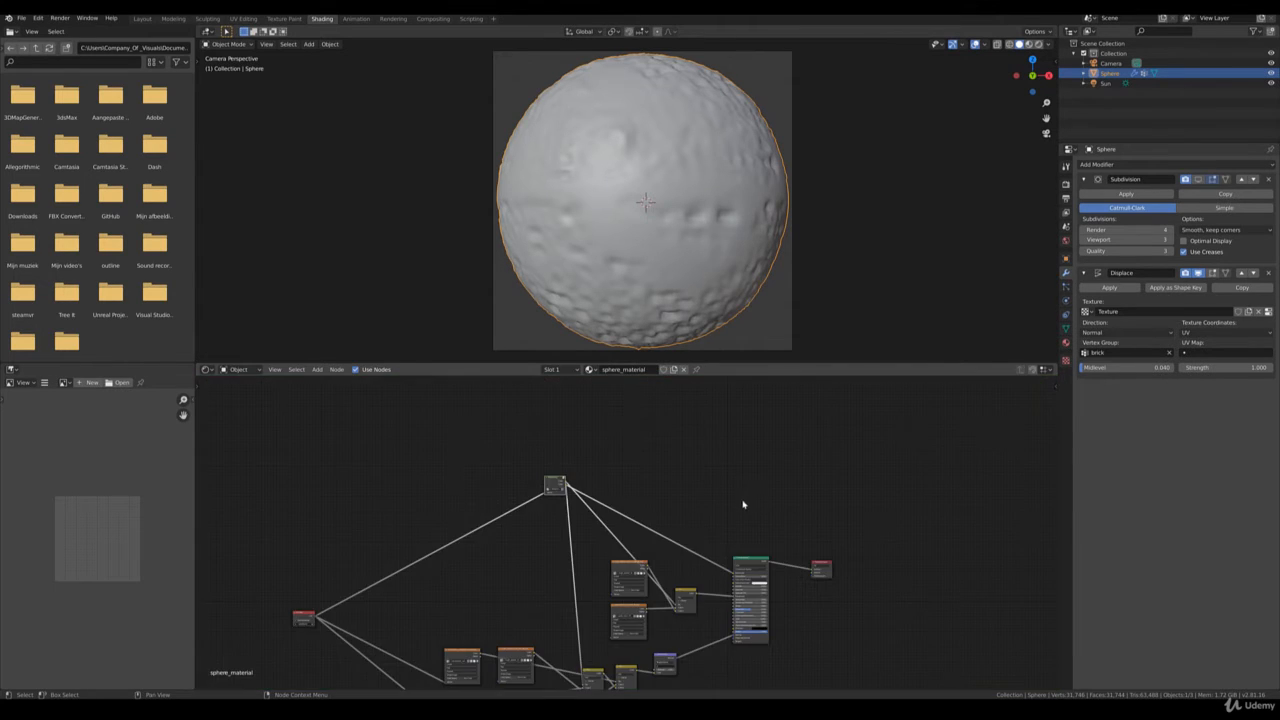
Rename the new color node group as color_group in its node properties
scroll(641, 523, up, 2)
drag(606, 445, 613, 463)
key(n)
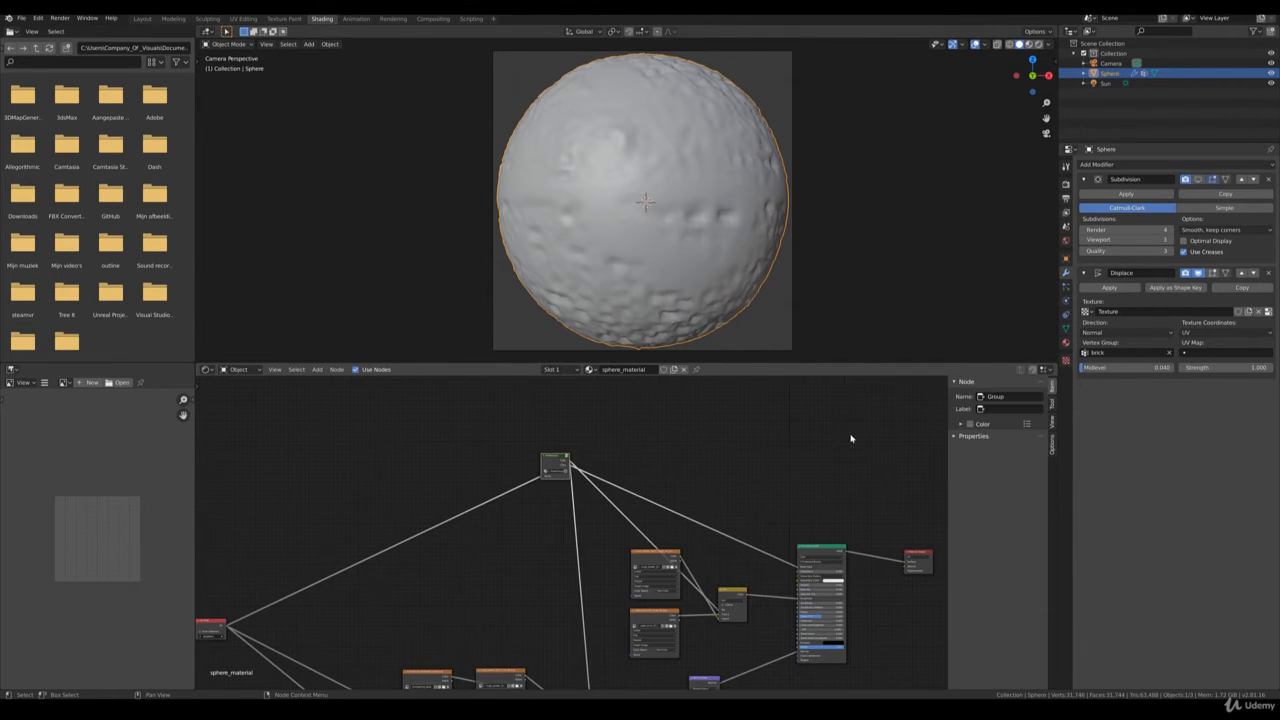
click(972, 436)
double_click(983, 451)
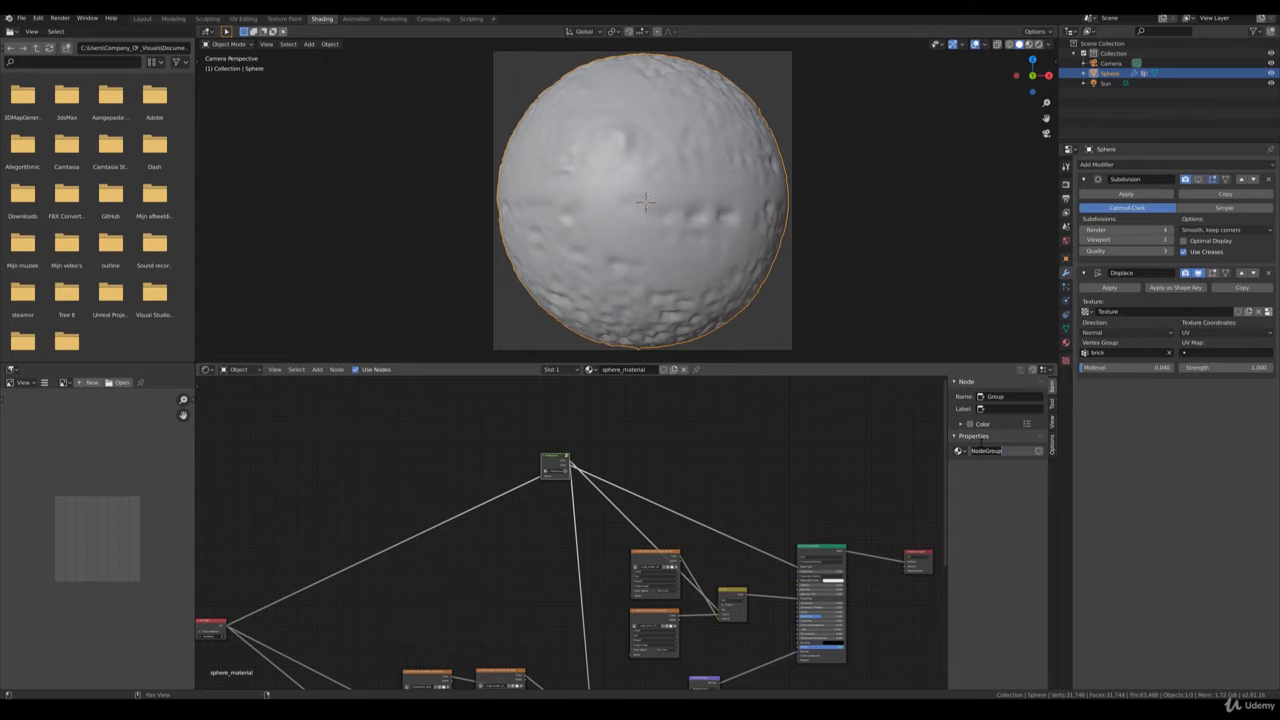
text(color_e)
key(Return)
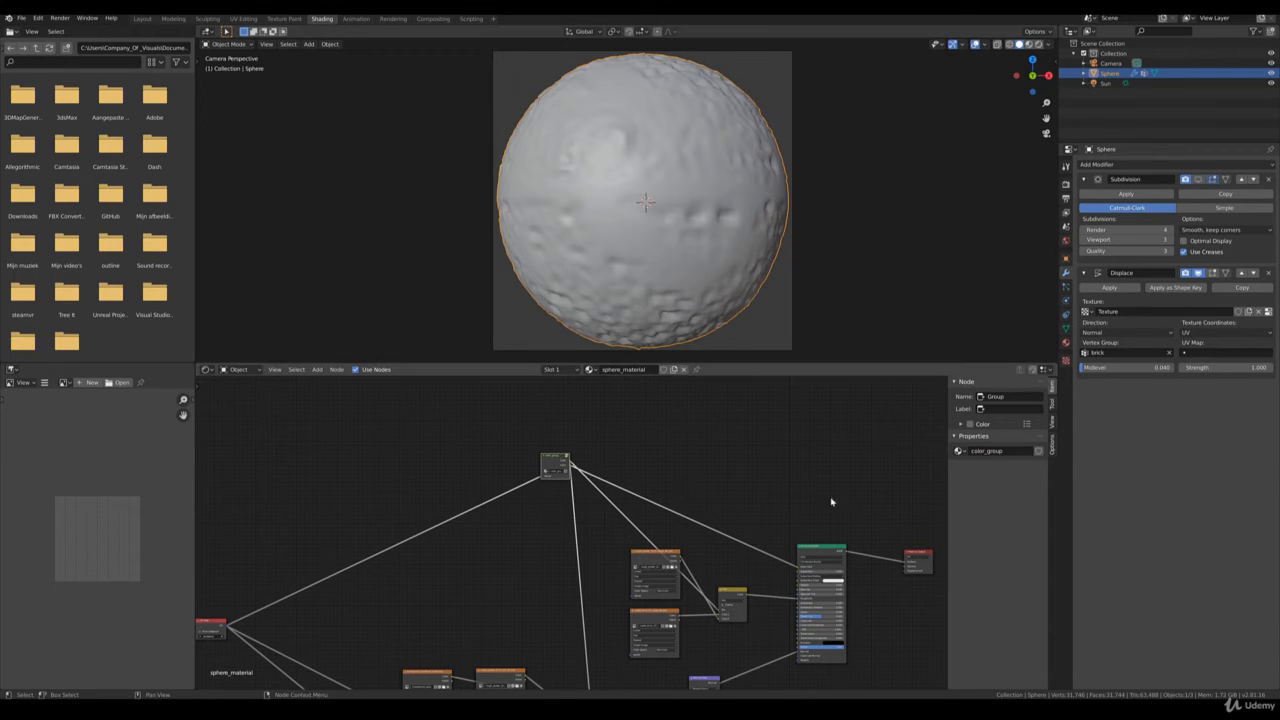
click(697, 463)
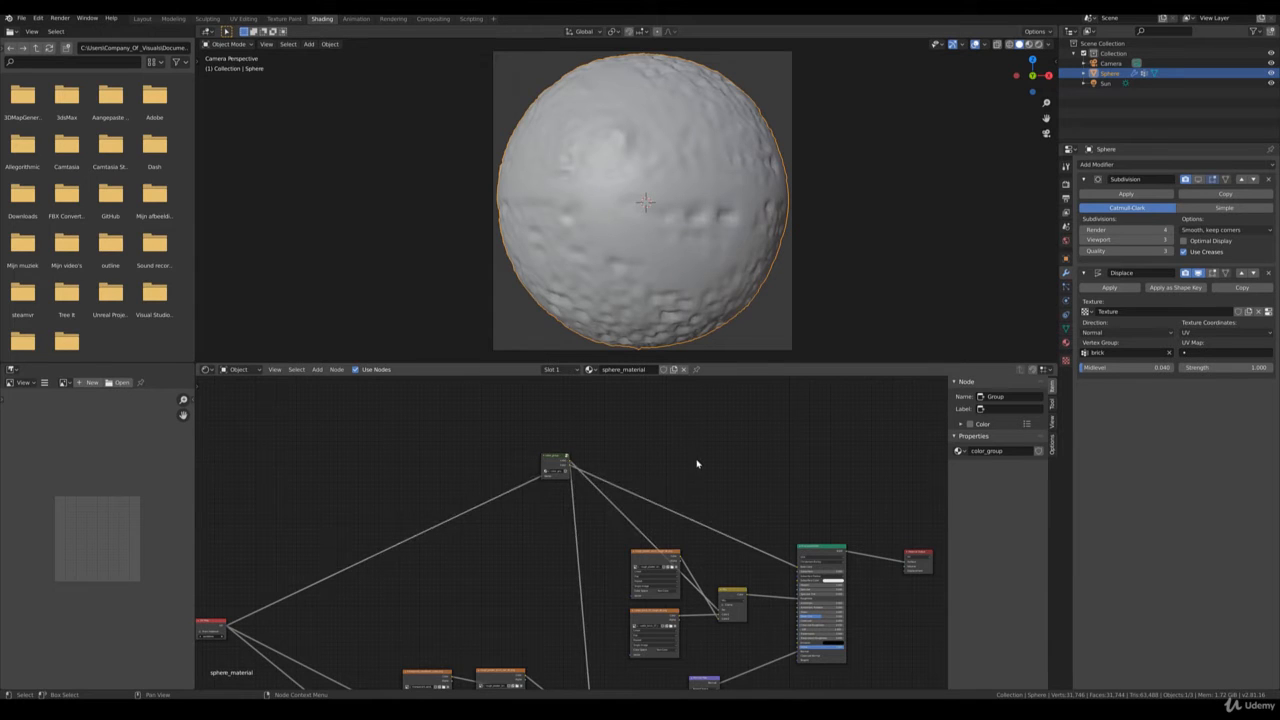
Group the two roughness image textures with their Mix node and name the node group roughness
scroll(743, 508, down, 2)
middle_drag(735, 484, 769, 403)
drag(751, 559, 661, 469)
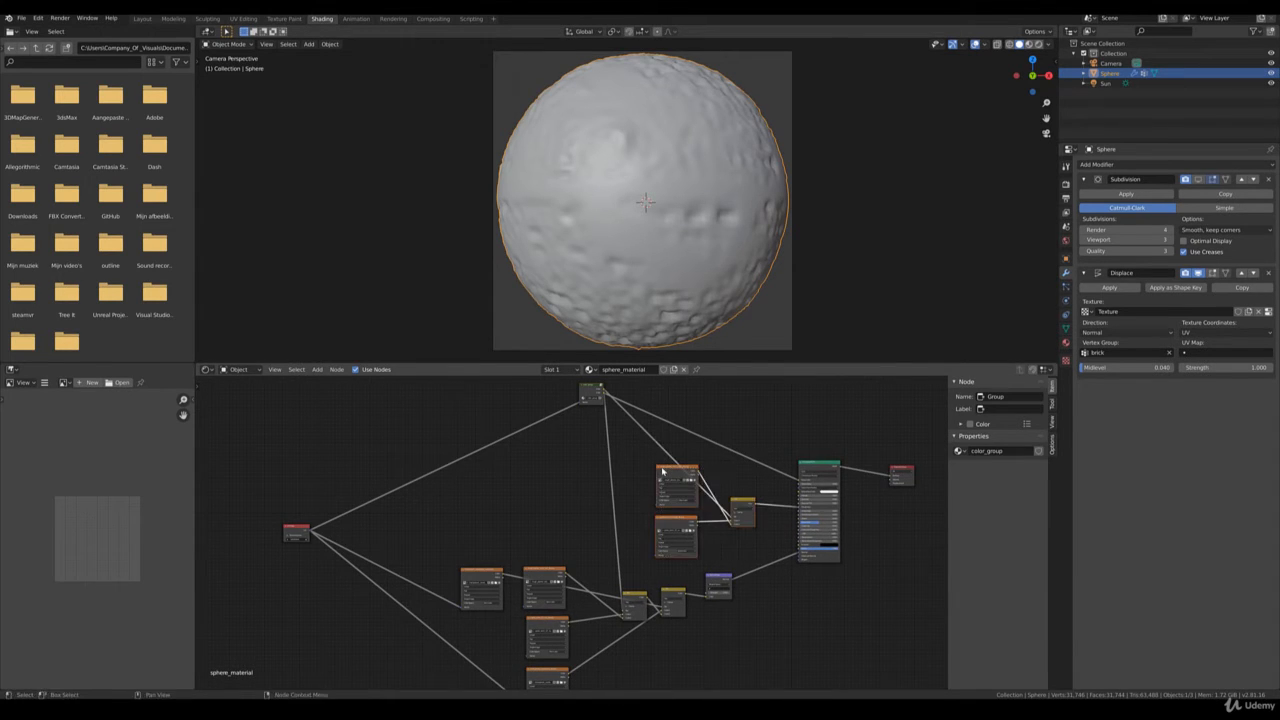
right_click(737, 482)
click(736, 479)
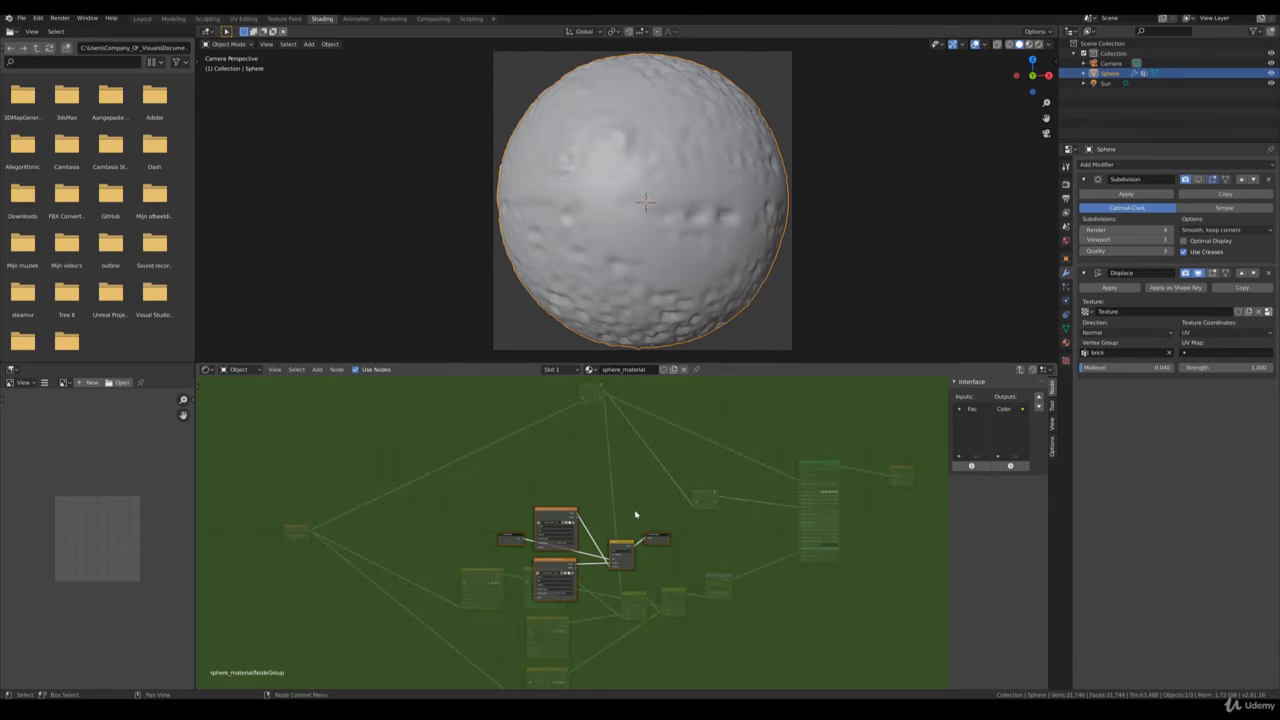
key(Tab)
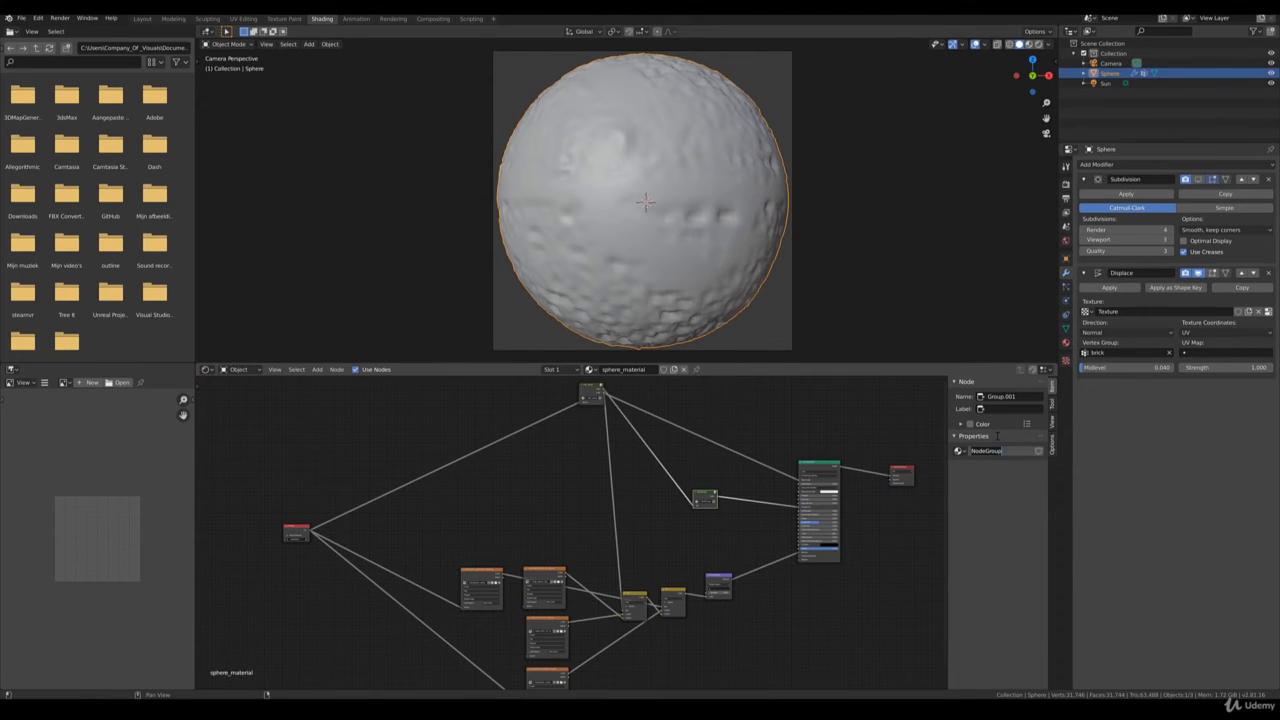
text(moothness)
click(886, 598)
Group the four normal image textures with their Mix nodes and Normal Map node, and name the group normals
middle_drag(814, 600, 883, 491)
drag(843, 605, 533, 452)
middle_drag(741, 480, 683, 522)
right_click(686, 508)
click(686, 507)
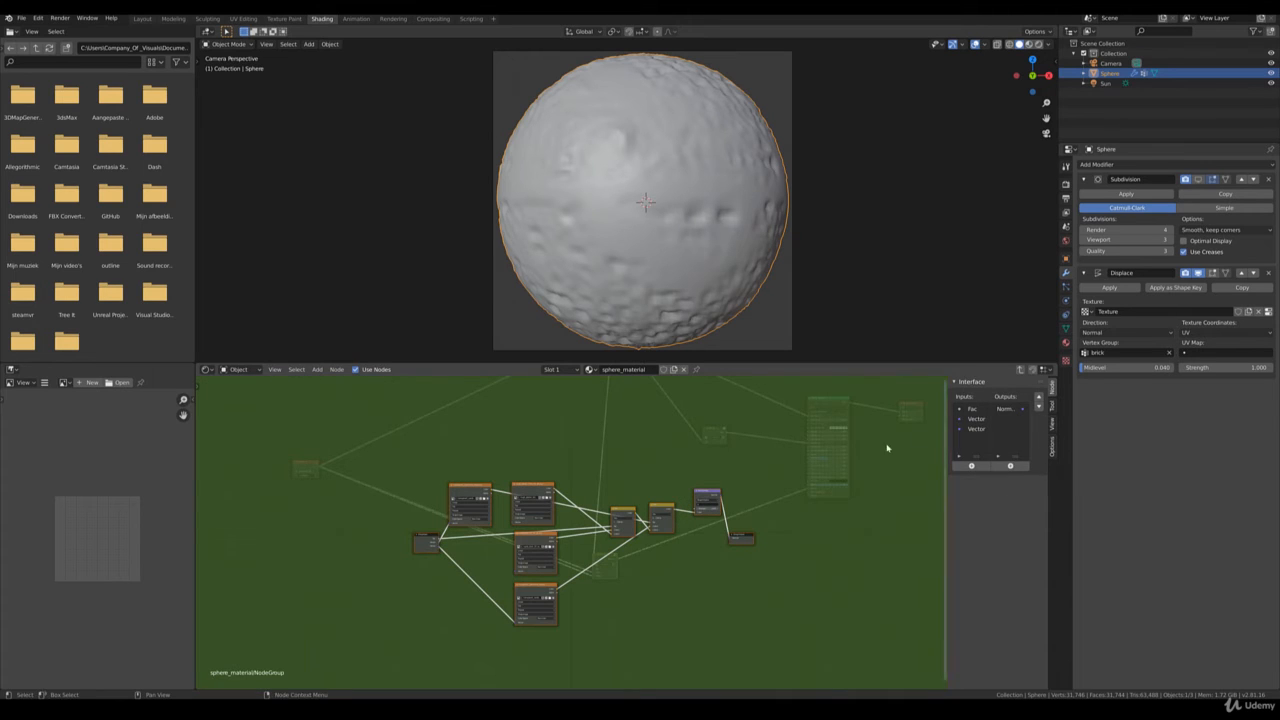
key(Tab)
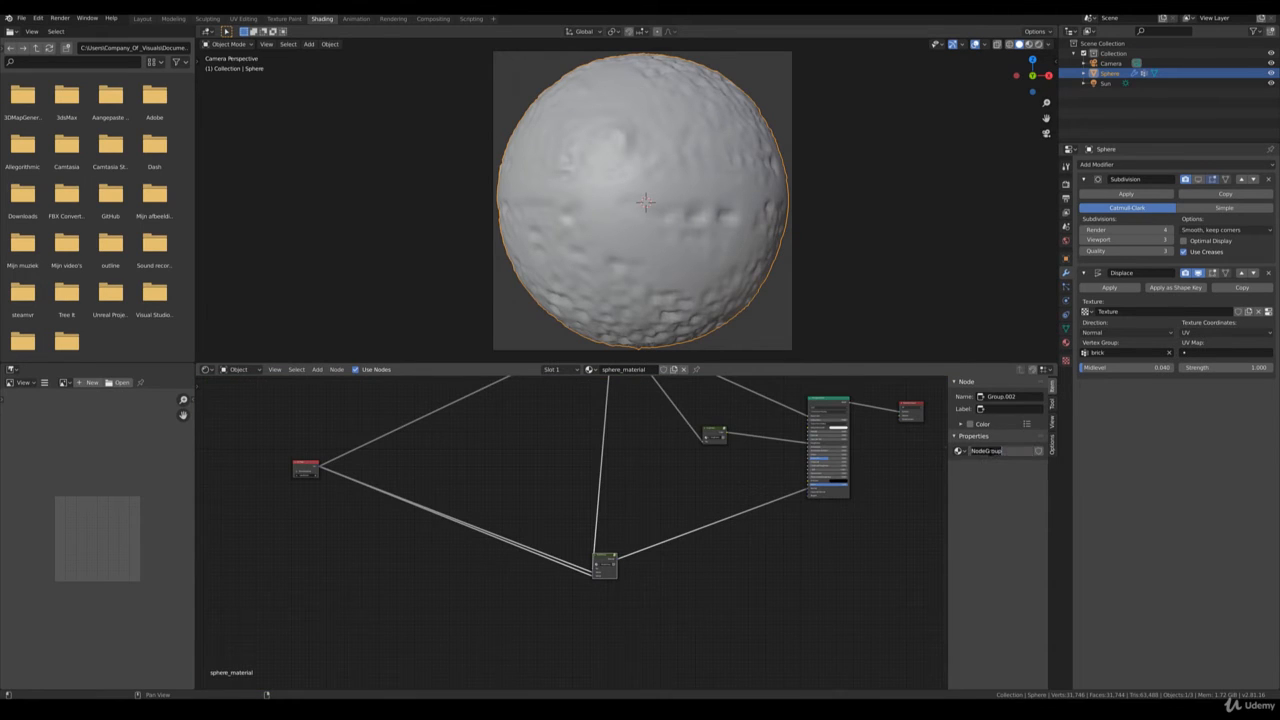
text(normals)
key(Return)
Arrange the UV Map node and the color_group, roughness and normals group nodes compactly beside the Principled BSDF
middle_drag(707, 429, 688, 513)
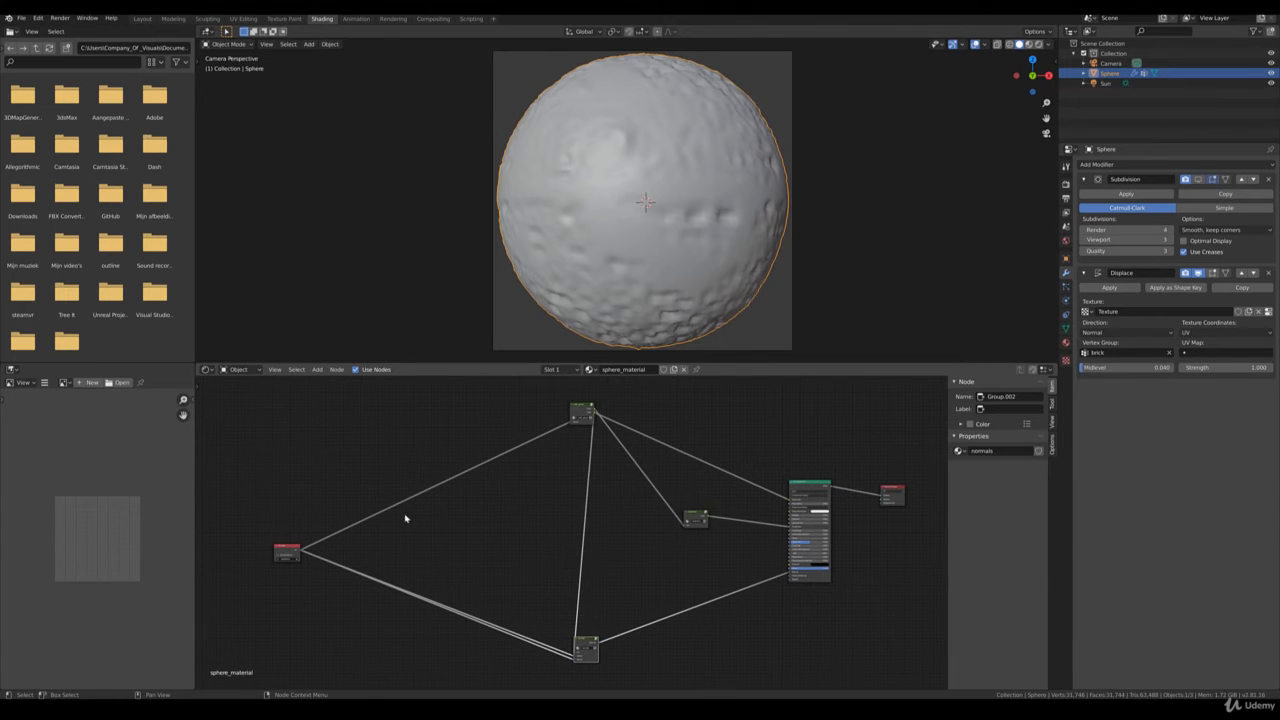
drag(282, 551, 488, 527)
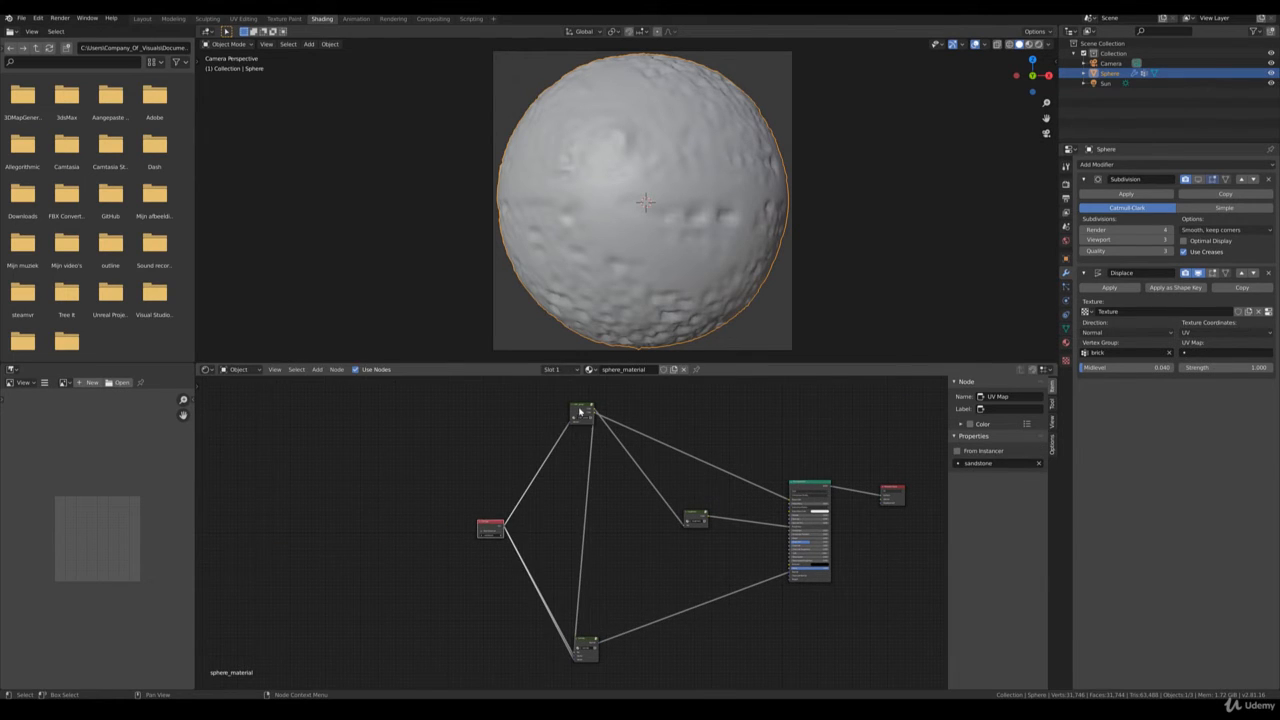
drag(579, 411, 604, 478)
drag(583, 645, 597, 559)
scroll(697, 526, up, 3)
drag(725, 516, 769, 529)
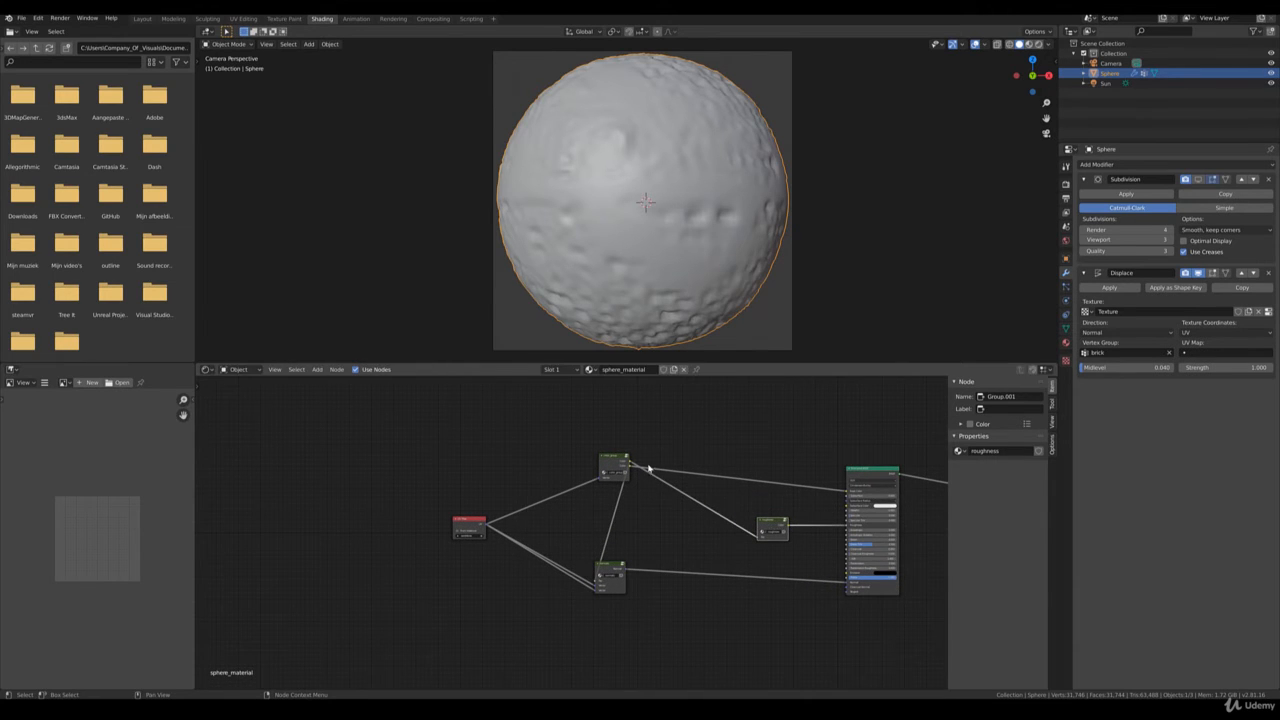
drag(618, 462, 688, 466)
drag(605, 570, 660, 568)
drag(463, 525, 535, 529)
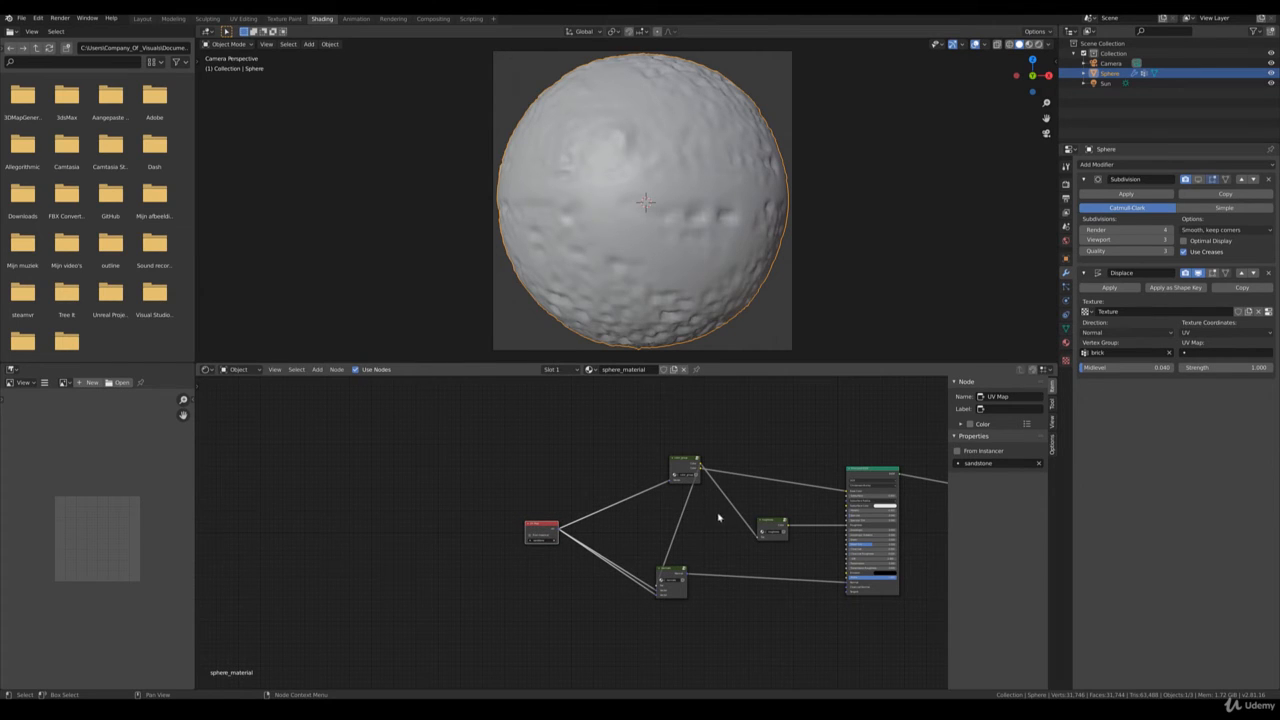
Open color_group to review the nodes inside it, and return to the main node tree
click(684, 462)
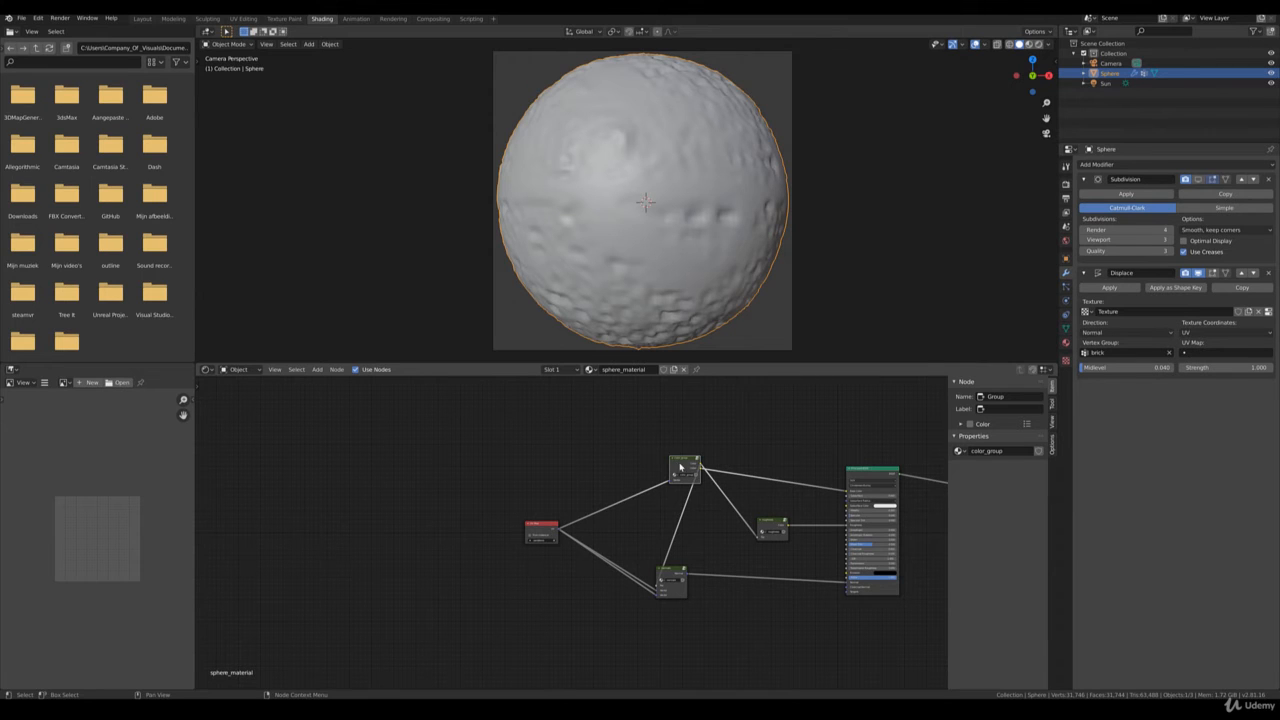
key(Tab)
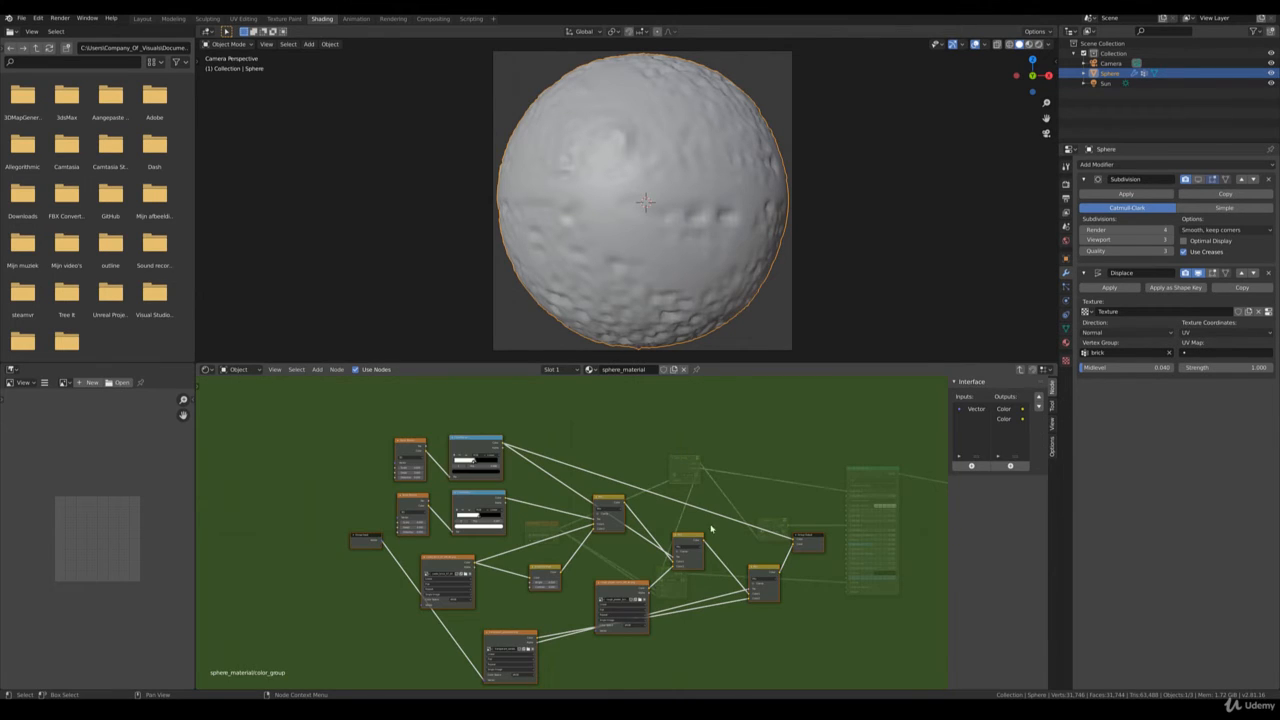
middle_drag(712, 529, 782, 468)
scroll(754, 559, up, 6)
middle_drag(540, 431, 630, 552)
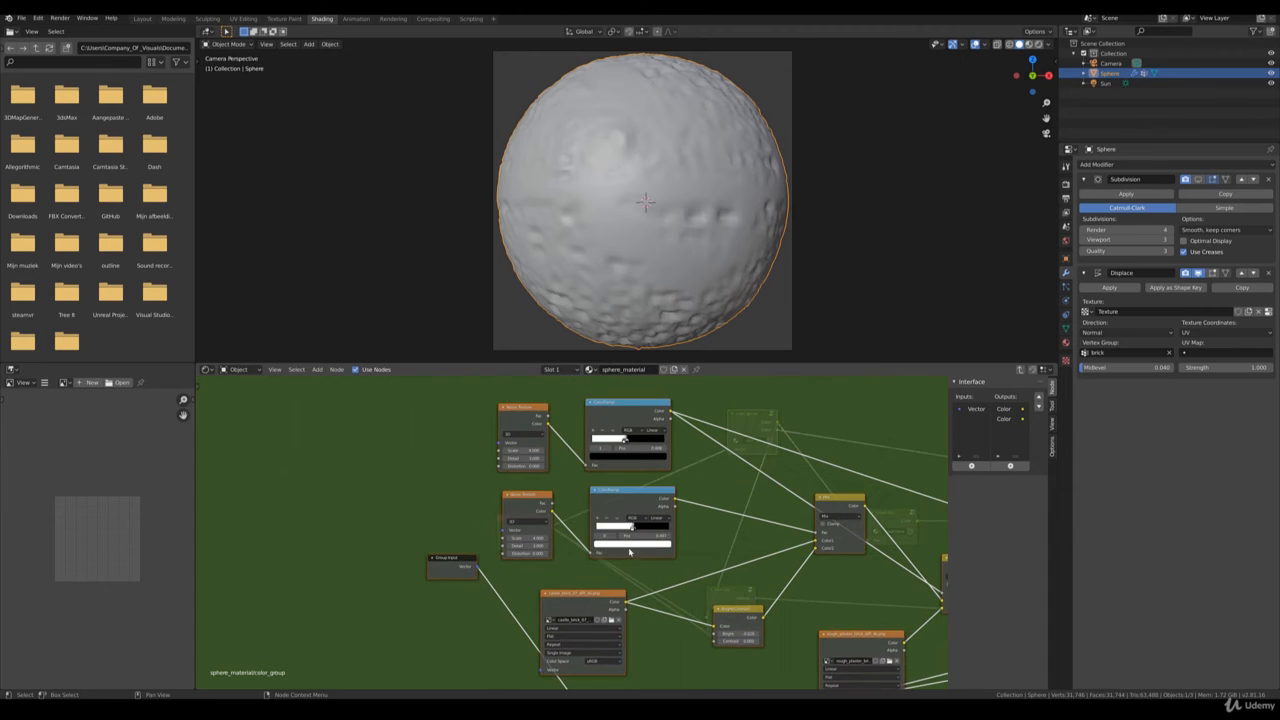
middle_drag(832, 605, 644, 454)
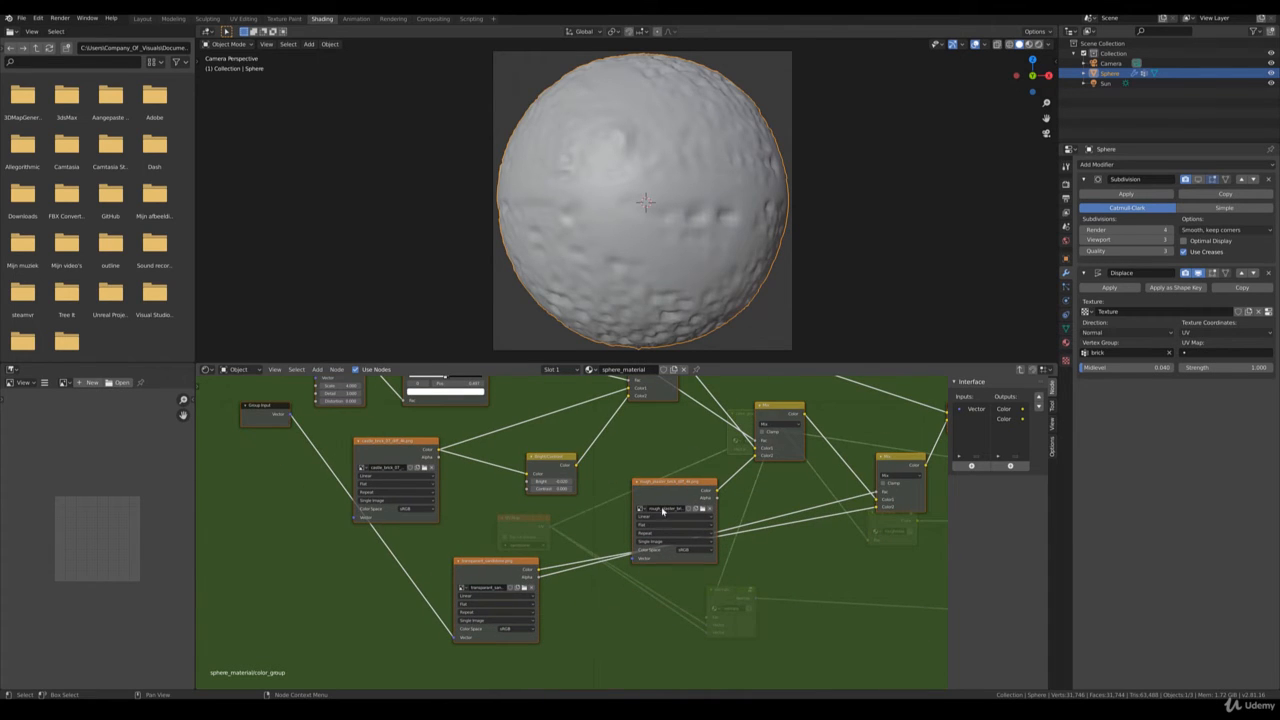
scroll(617, 522, down, 2)
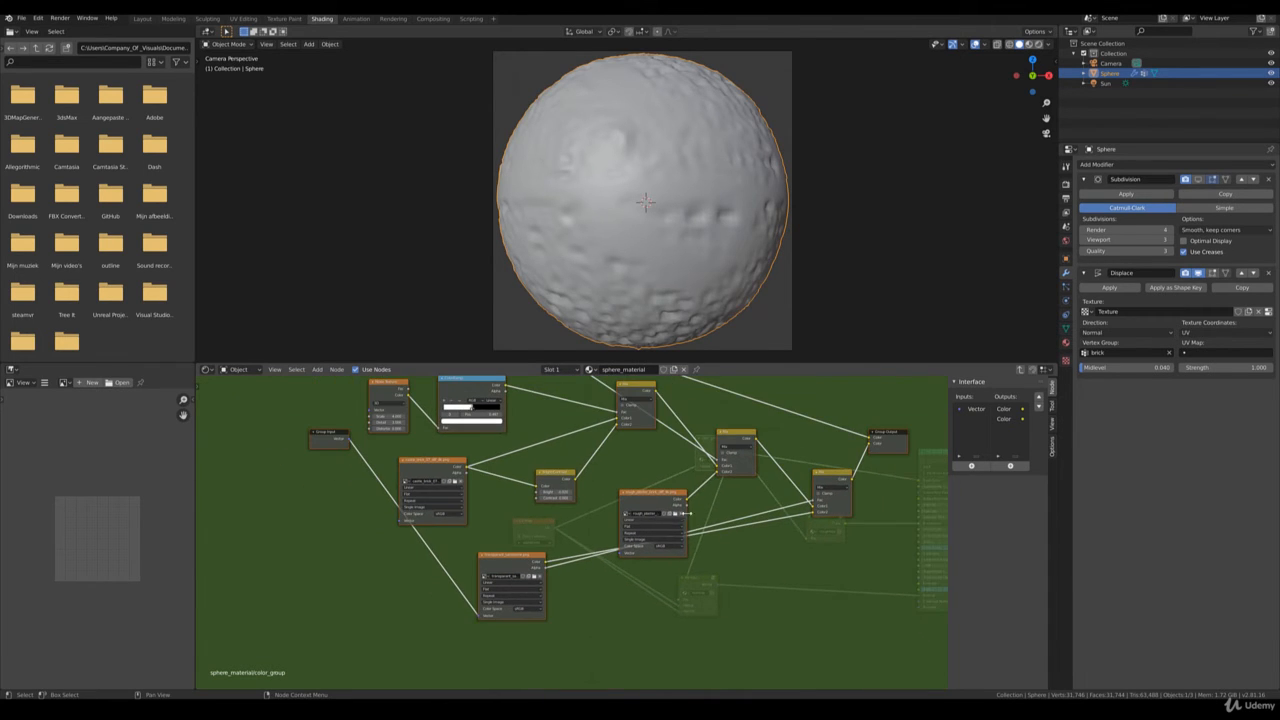
key(Tab)
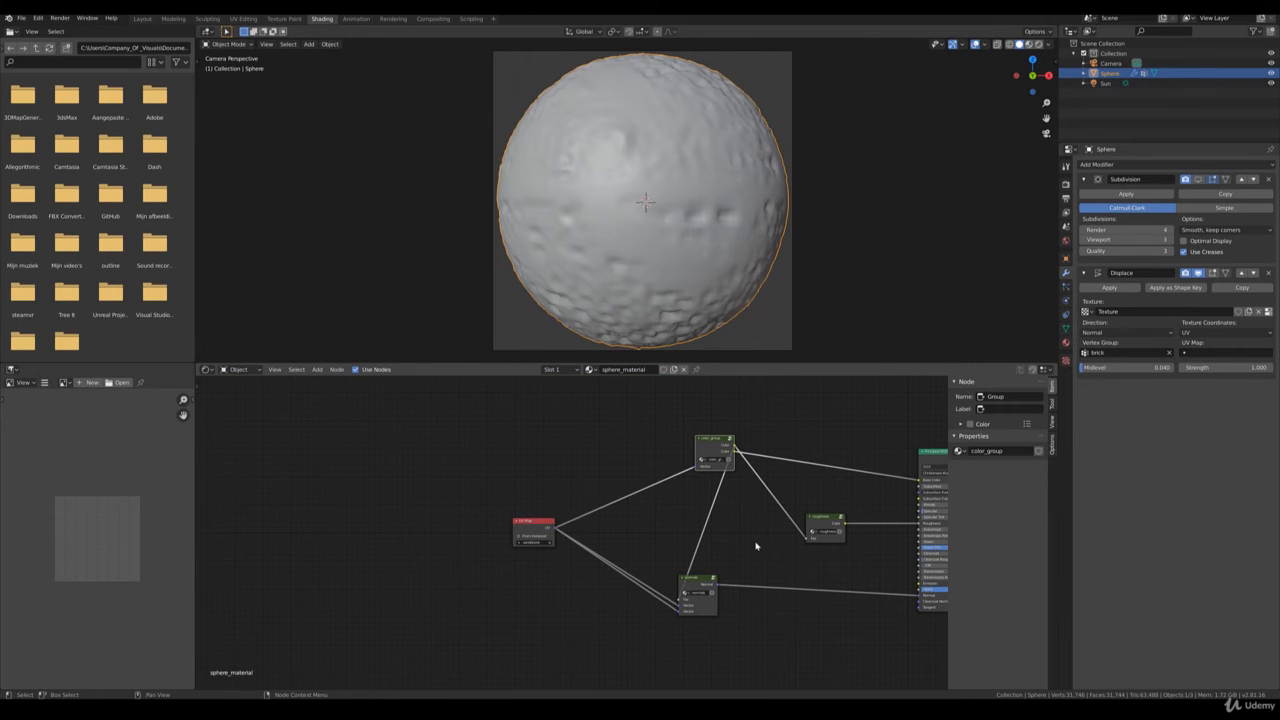
Examine the texture and ColorRamp nodes inside color_group and go back to the main node tree
middle_drag(757, 543, 729, 566)
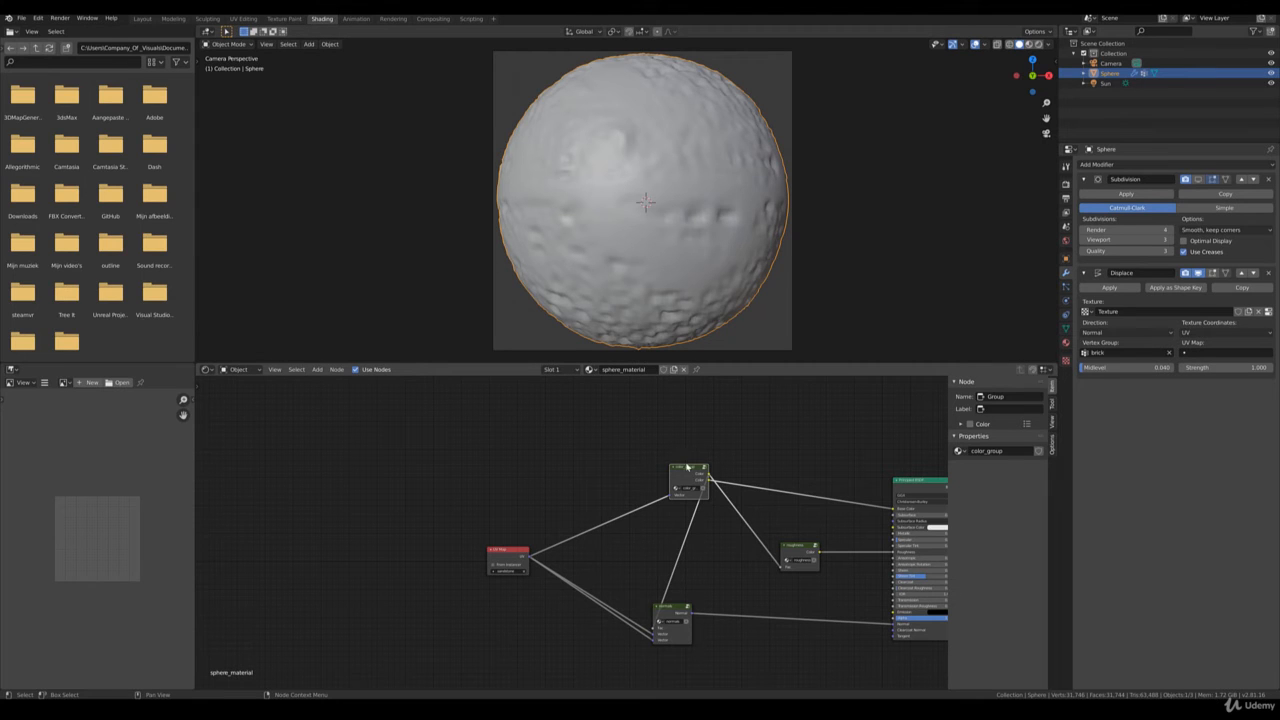
key(Tab)
middle_drag(505, 452, 518, 643)
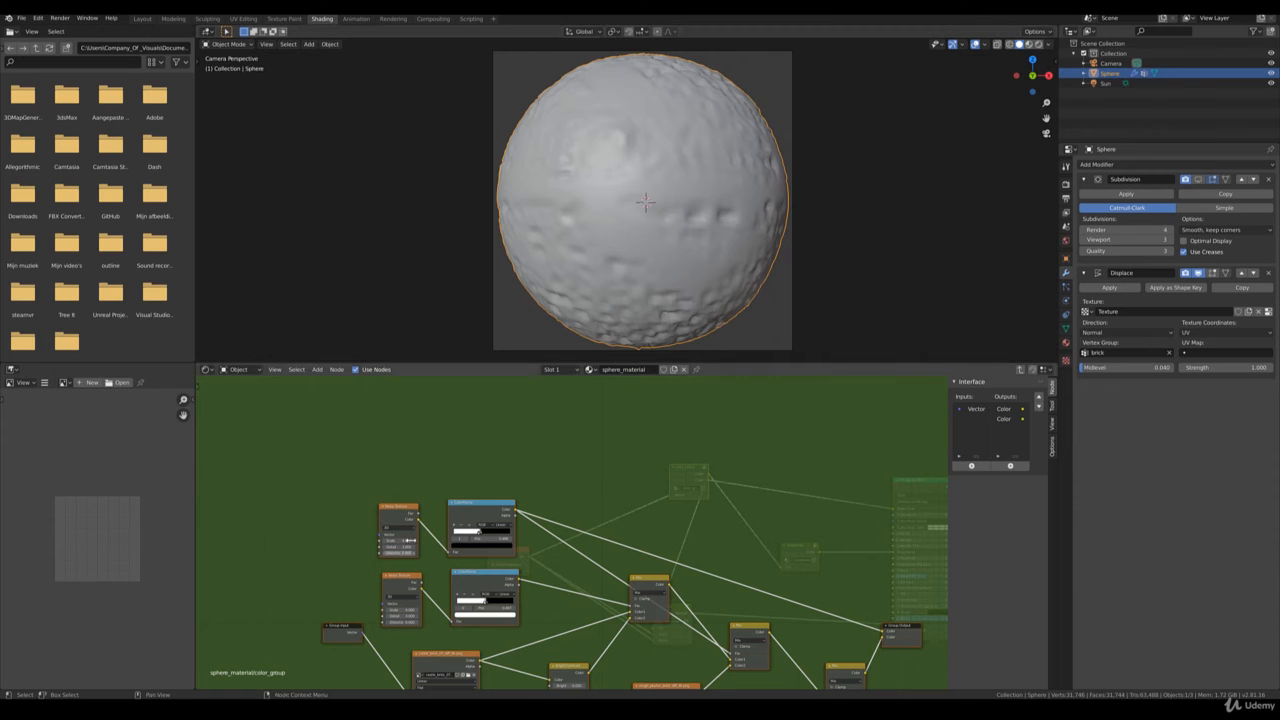
key(Tab)
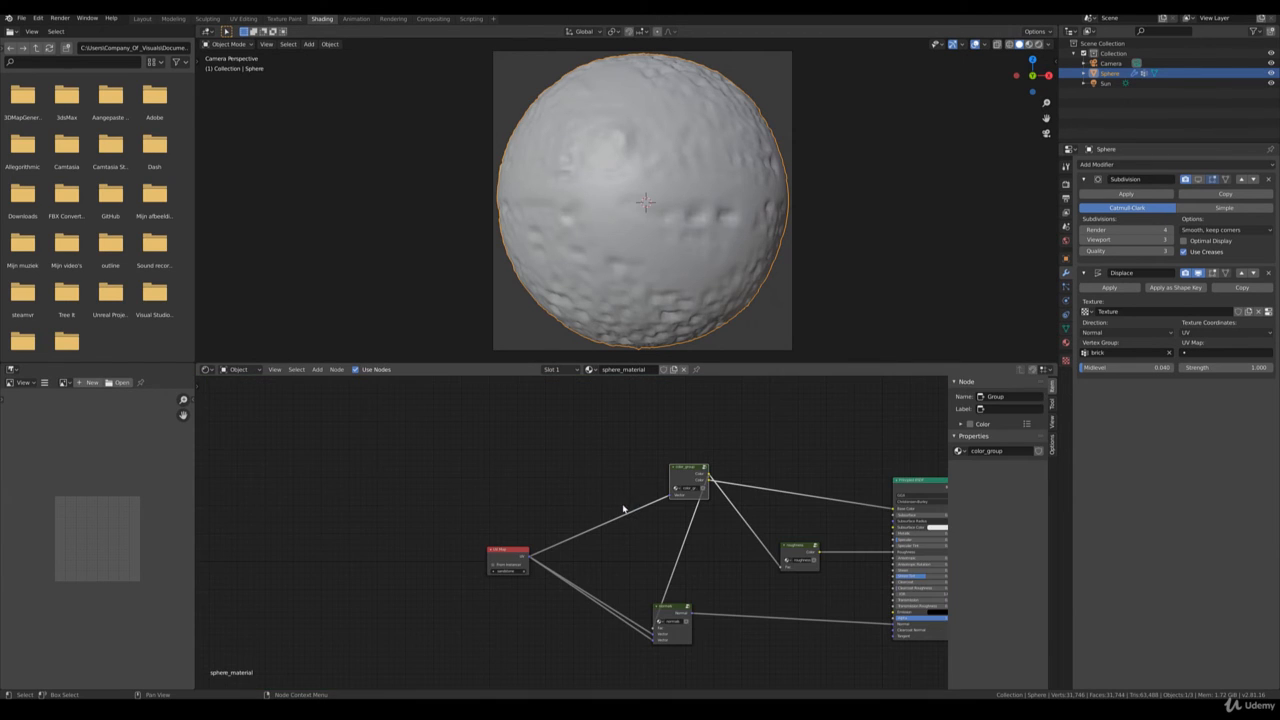
Move the color_group node closer to the UV Map node and the normals group node closer to the Principled BSDF
middle_drag(785, 488, 646, 477)
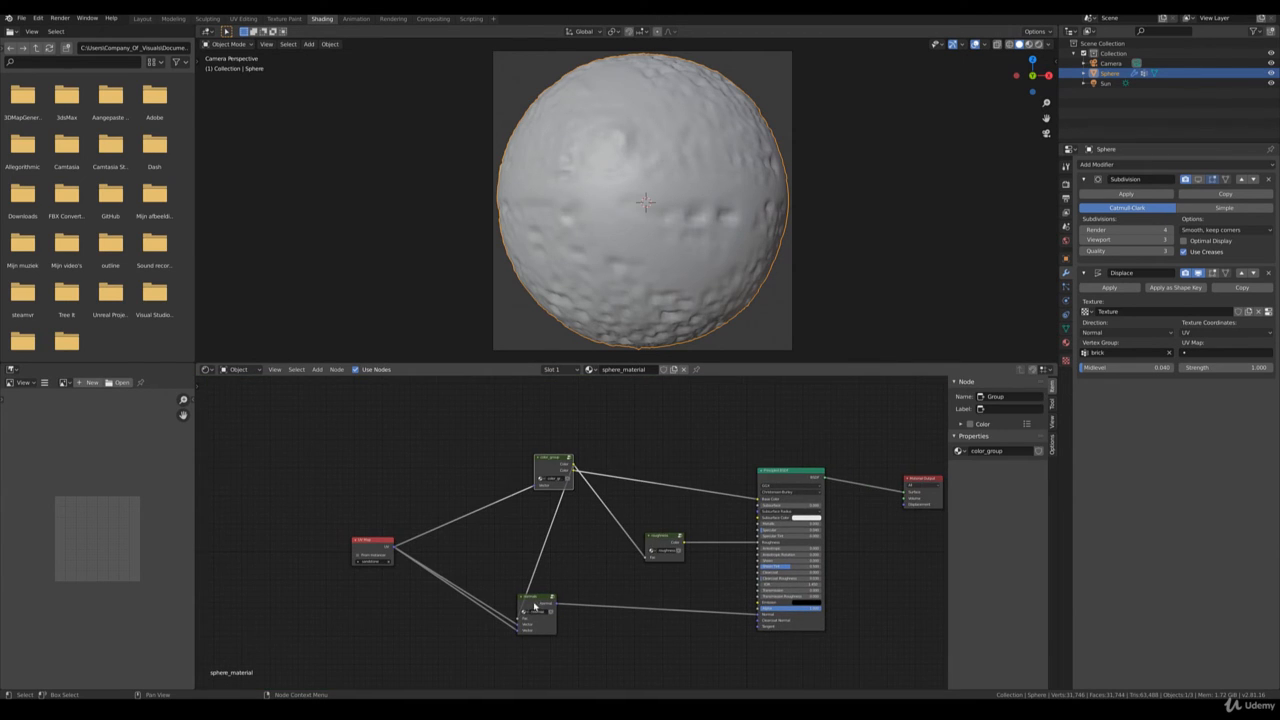
drag(532, 606, 566, 598)
drag(556, 460, 513, 469)
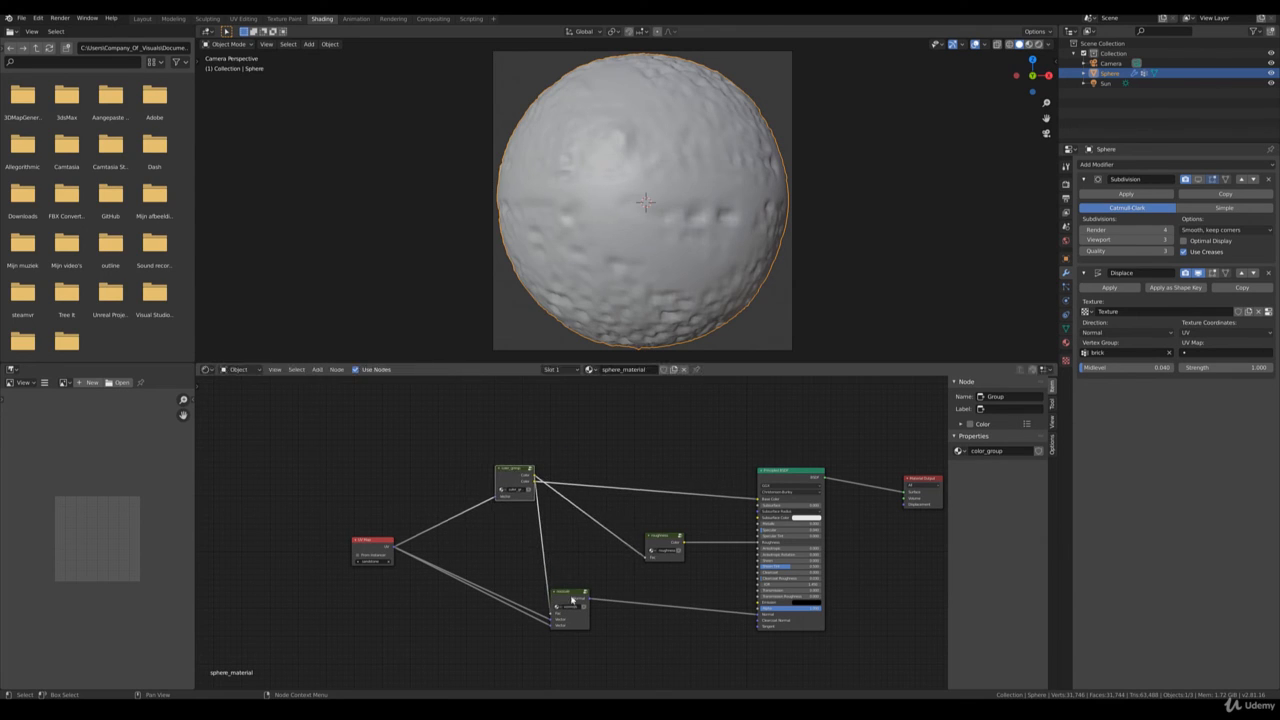
drag(573, 598, 584, 591)
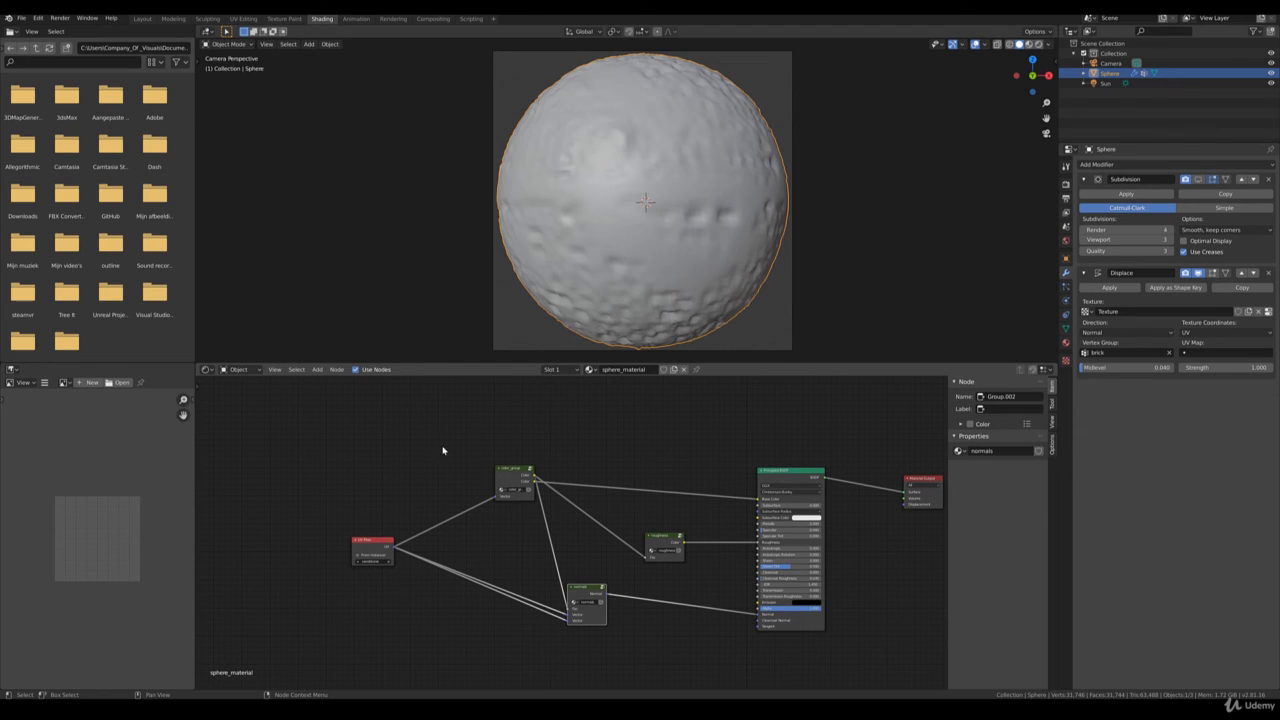